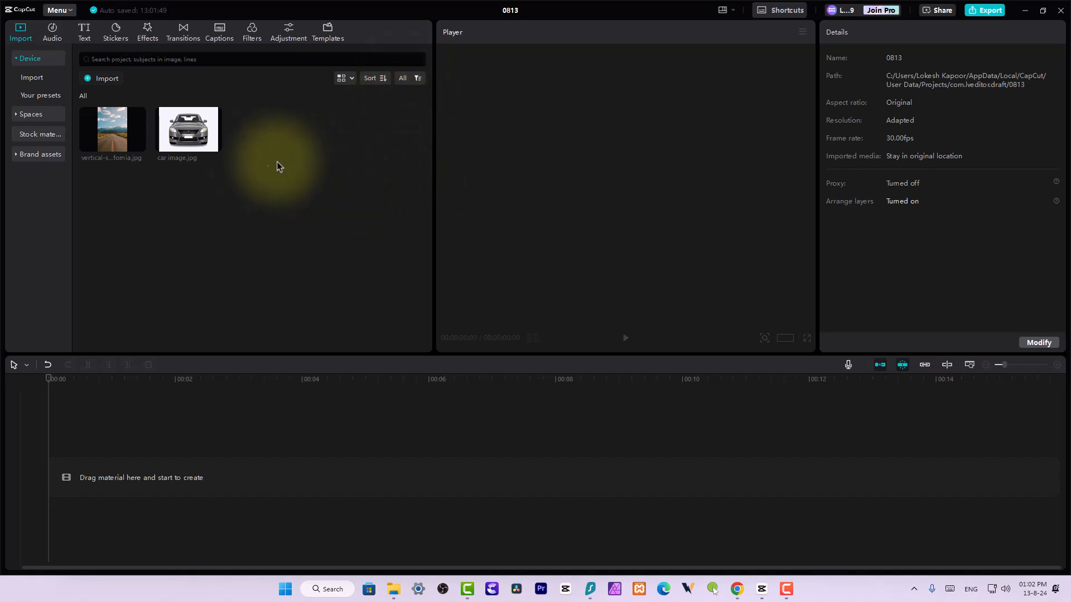
# Place the vertical road photo on the main track and car image.jpg on a track above it, both starting at 00:00
pyautogui.click(126, 131)
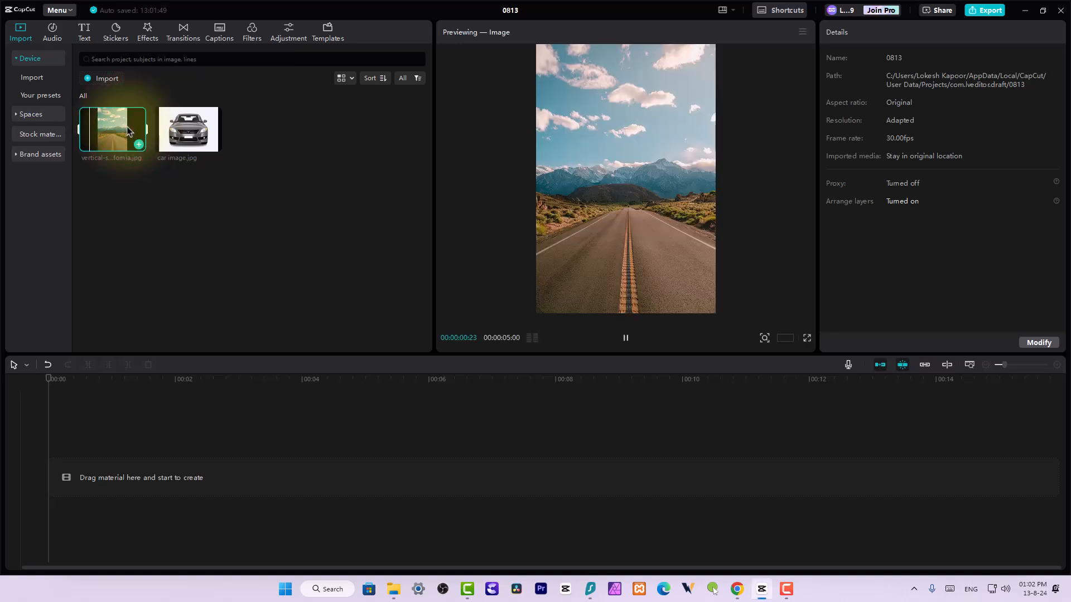
pyautogui.click(187, 128)
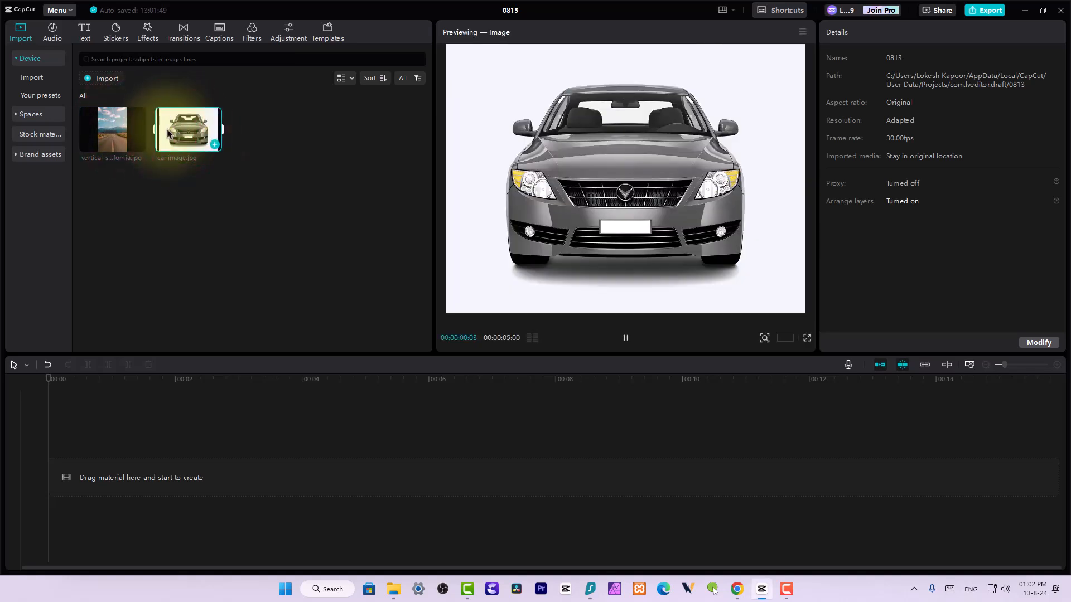
pyautogui.moveTo(119, 136); pyautogui.dragTo(142, 477)
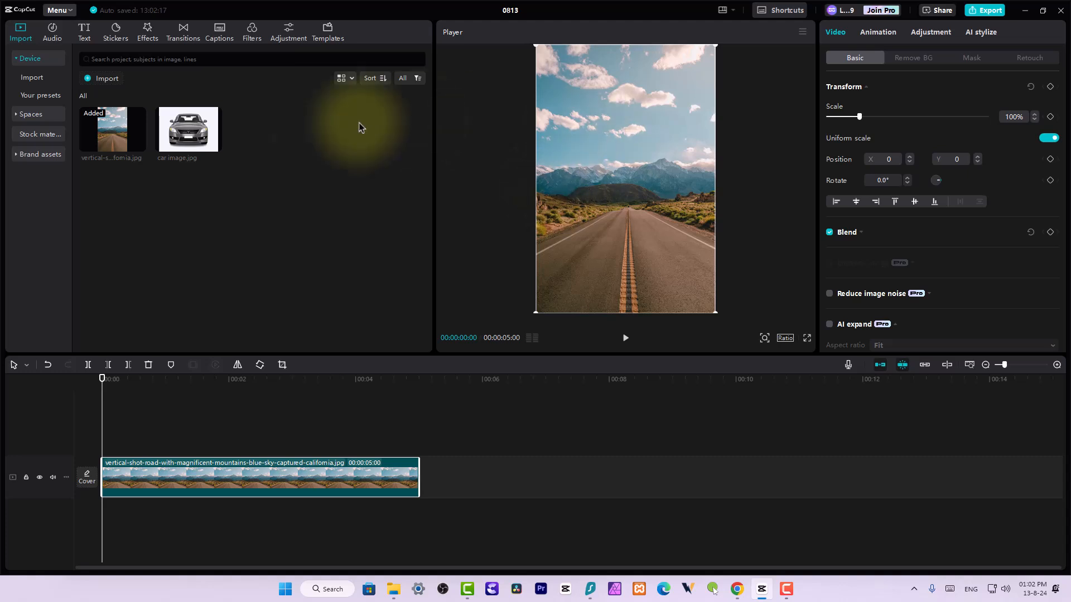
pyautogui.moveTo(198, 132); pyautogui.dragTo(101, 444)
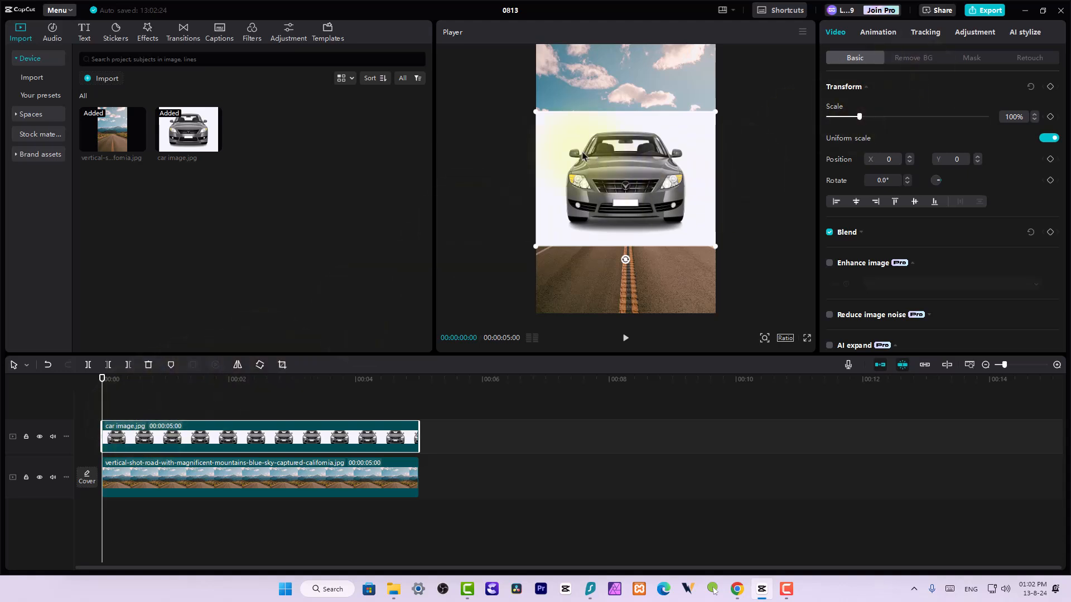
# Cut out the car's background with Auto removal, and shrink the car to about 9% at the road's vanishing point (Y about -378)
pyautogui.click(905, 62)
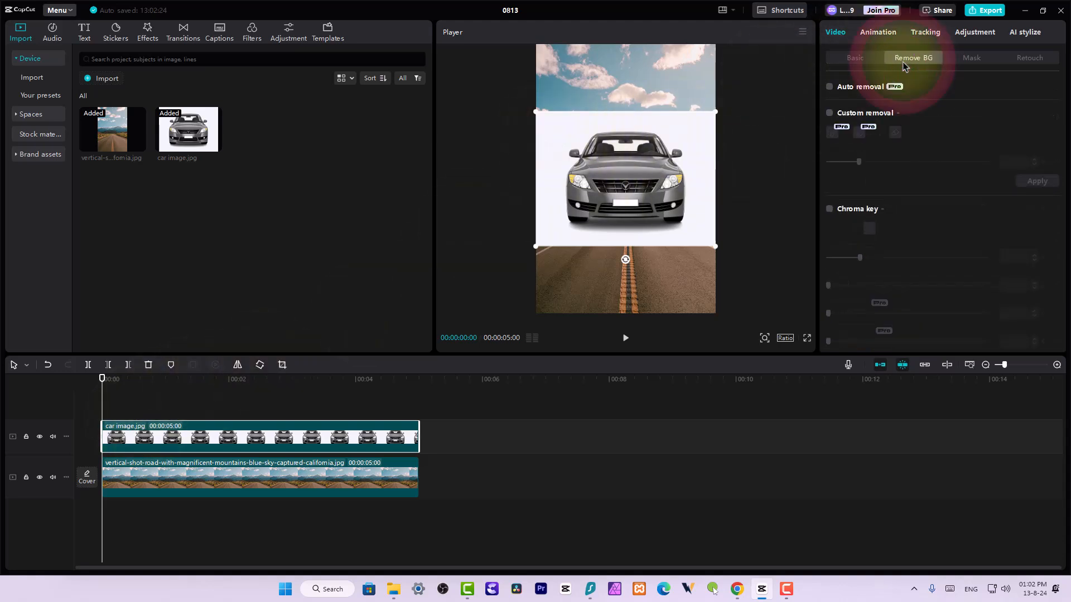
pyautogui.click(830, 87)
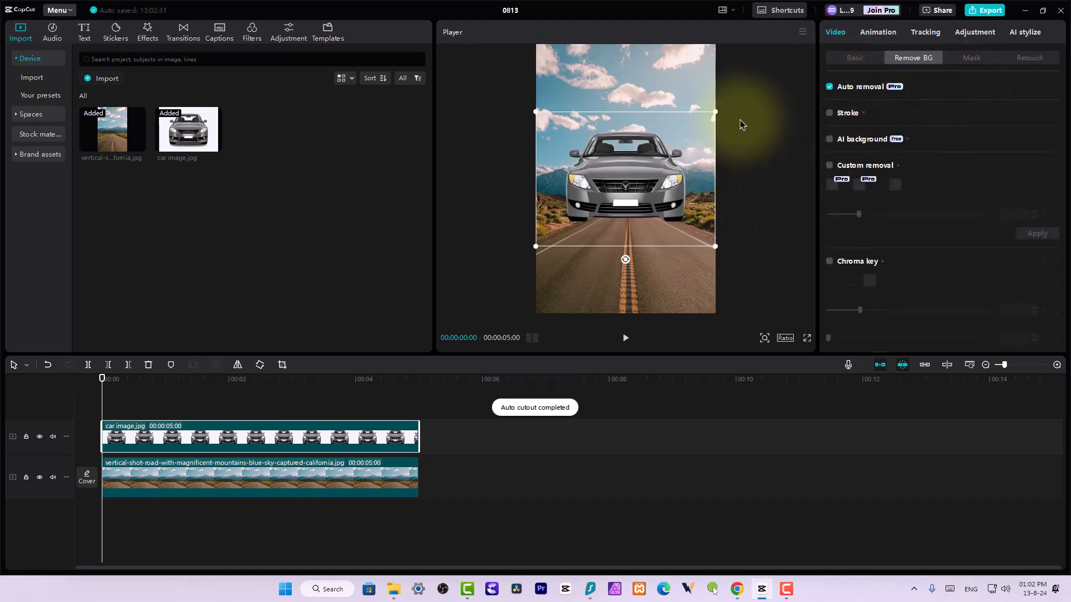
pyautogui.moveTo(715, 112); pyautogui.dragTo(638, 196)
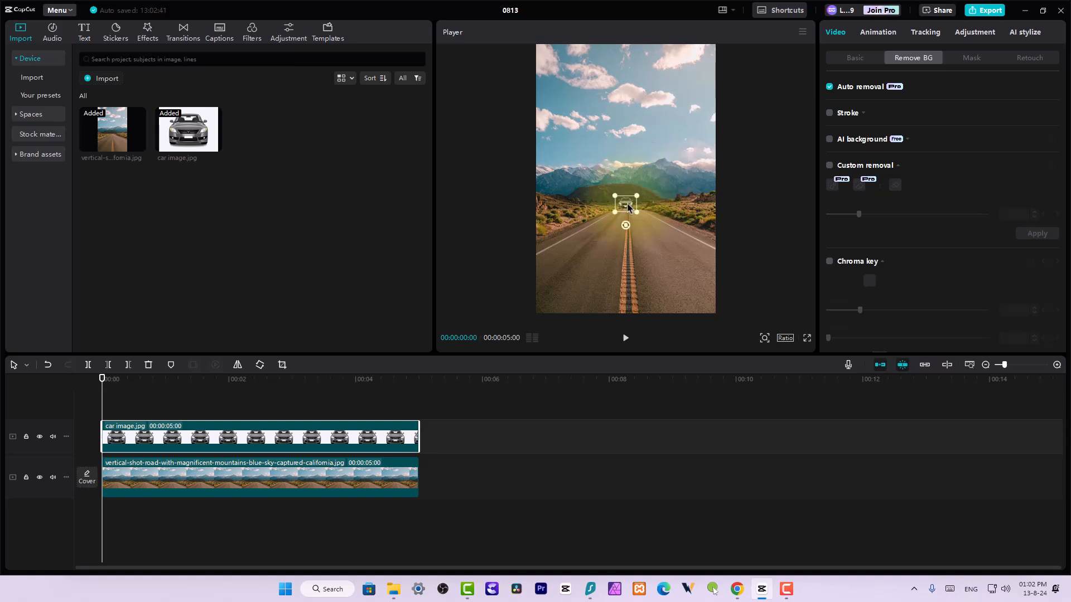
pyautogui.moveTo(630, 205); pyautogui.dragTo(628, 210)
pyautogui.click(628, 204)
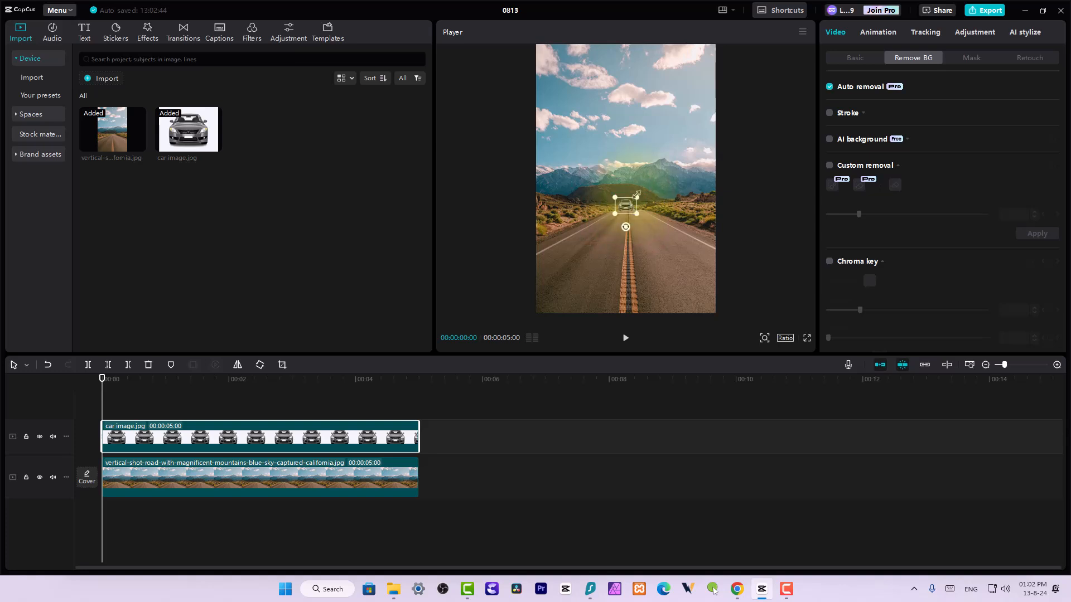
pyautogui.moveTo(637, 196); pyautogui.dragTo(633, 199)
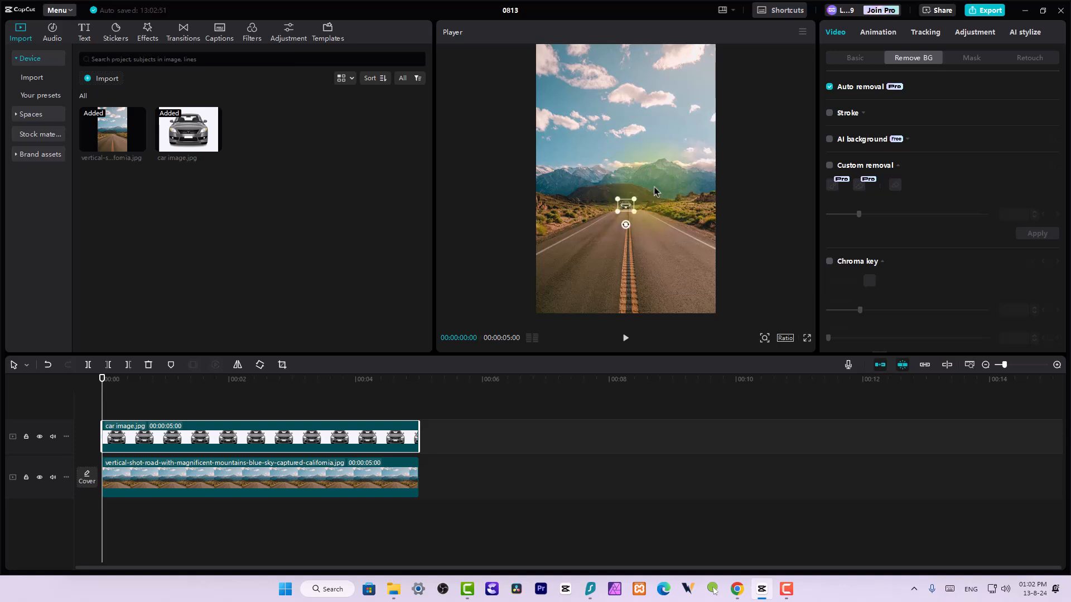
pyautogui.click(624, 168)
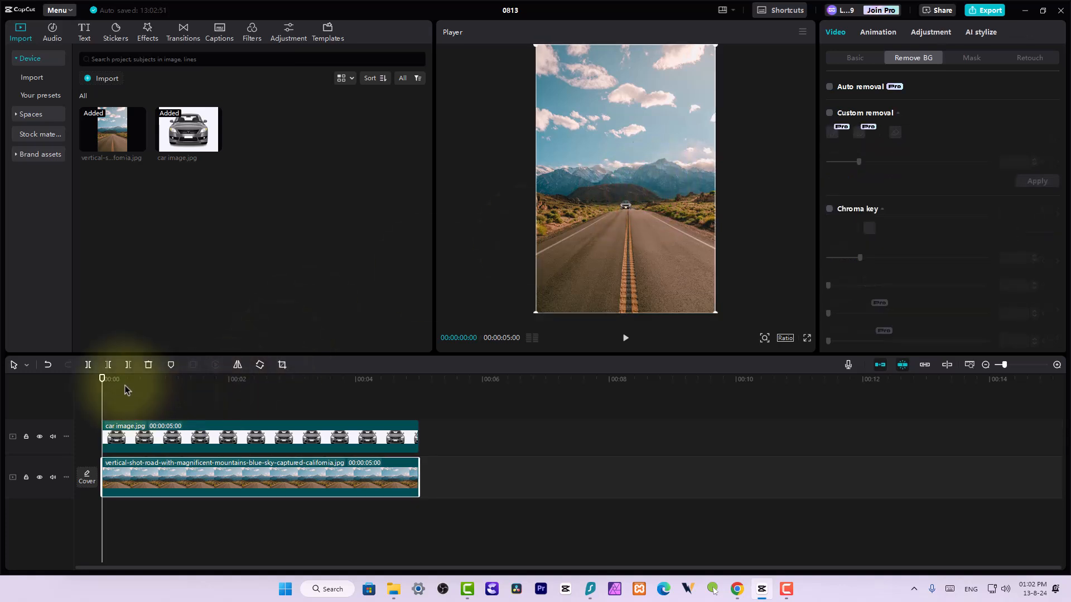
# Add Transform keyframes to the car clip at the start of the timeline
pyautogui.click(128, 441)
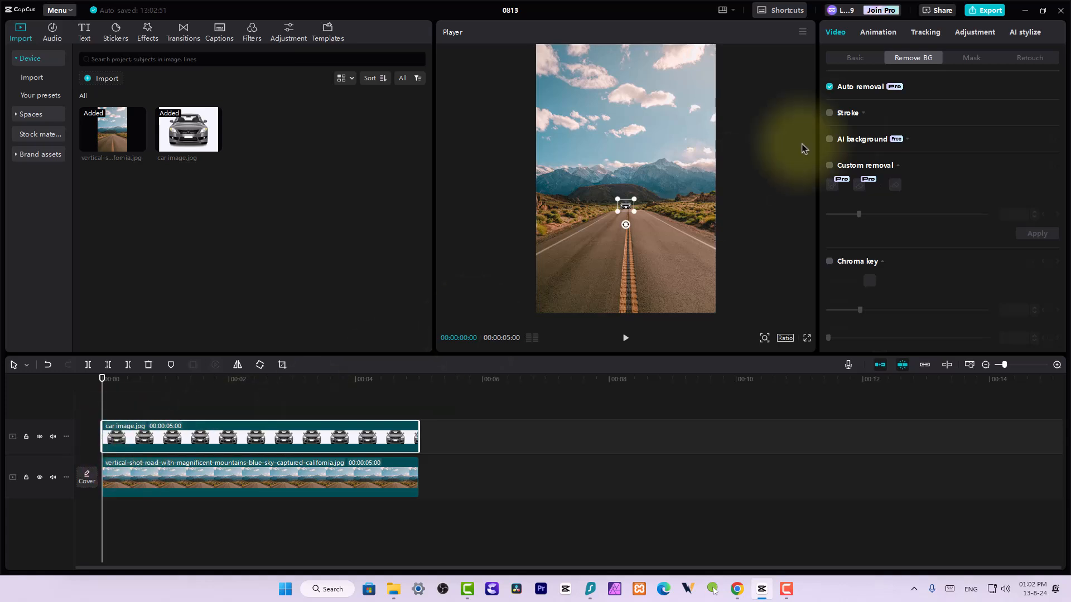
pyautogui.click(852, 56)
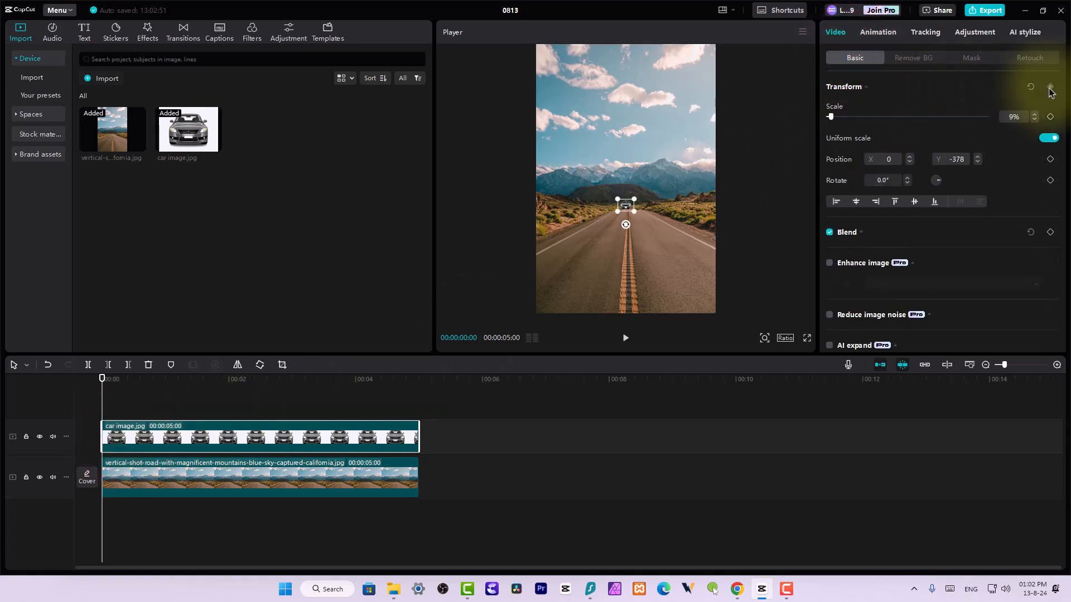
pyautogui.click(1050, 87)
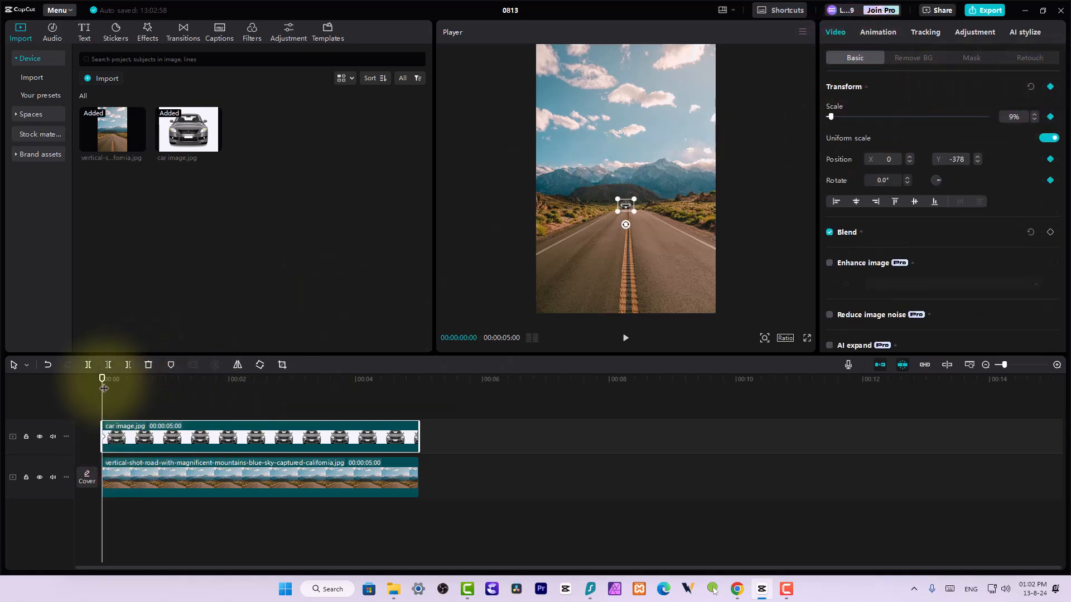
# Add Transform keyframes to the car clip at 00:00:04:28 with 122% scale and position Y -1093, and play back the animation
pyautogui.moveTo(102, 384); pyautogui.dragTo(406, 378)
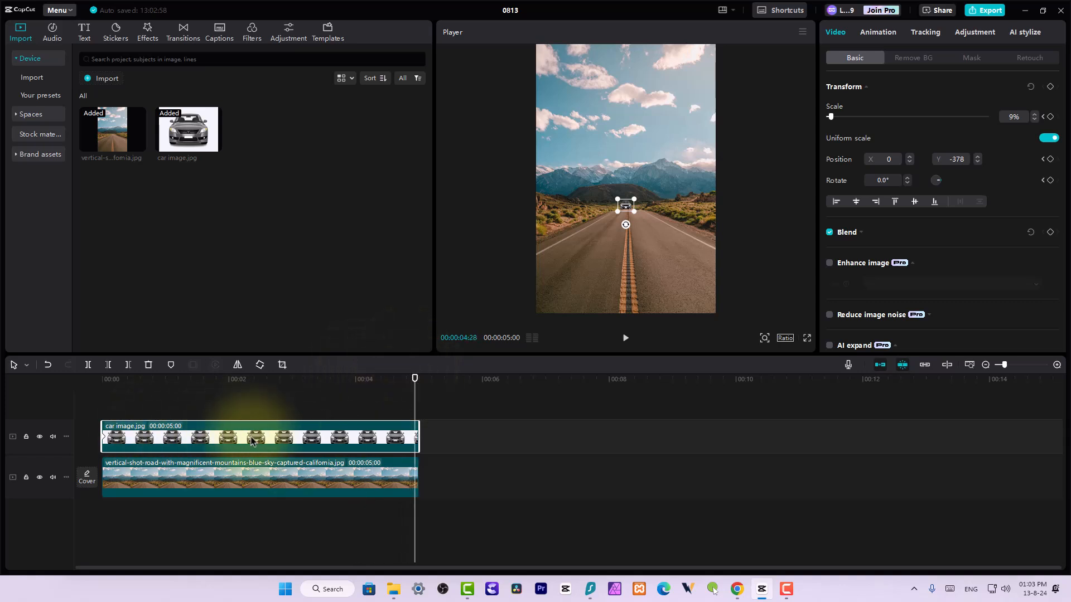
pyautogui.click(1050, 86)
pyautogui.moveTo(624, 207); pyautogui.dragTo(622, 266)
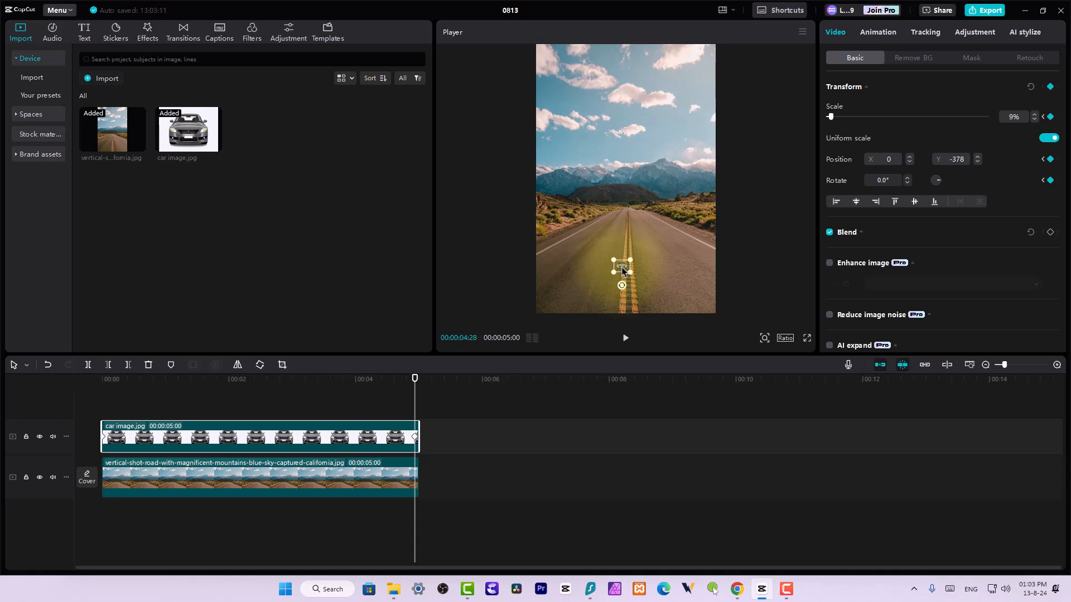
pyautogui.moveTo(832, 118); pyautogui.dragTo(867, 117)
pyautogui.moveTo(647, 279)
pyautogui.mouseDown()
pyautogui.moveTo(646, 259)
pyautogui.moveTo(654, 274)
pyautogui.mouseUp()
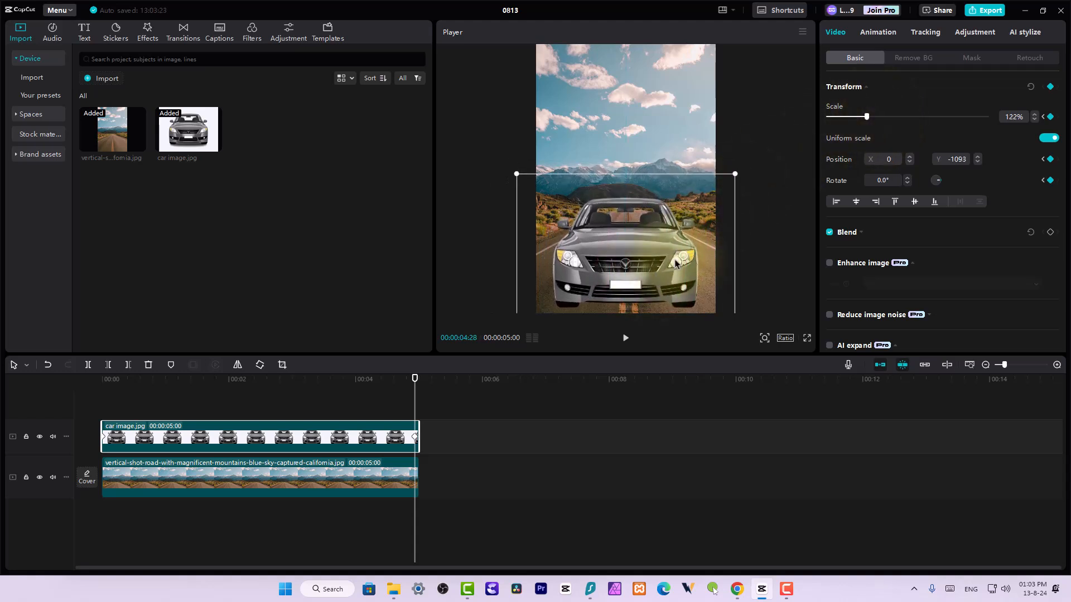
pyautogui.moveTo(383, 378); pyautogui.dragTo(48, 360)
pyautogui.press('space')
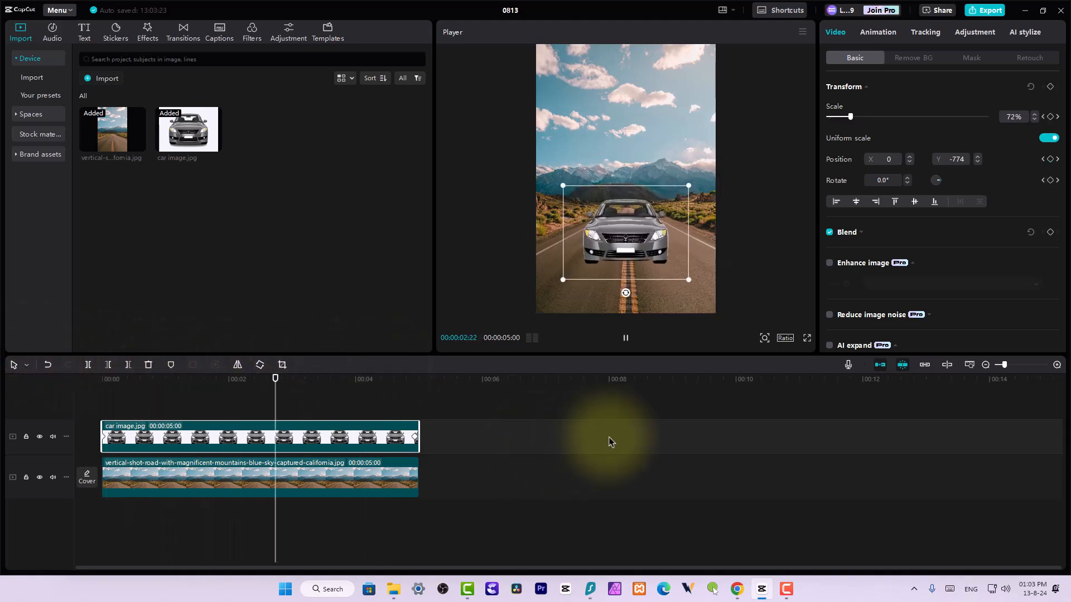
pyautogui.press('space')
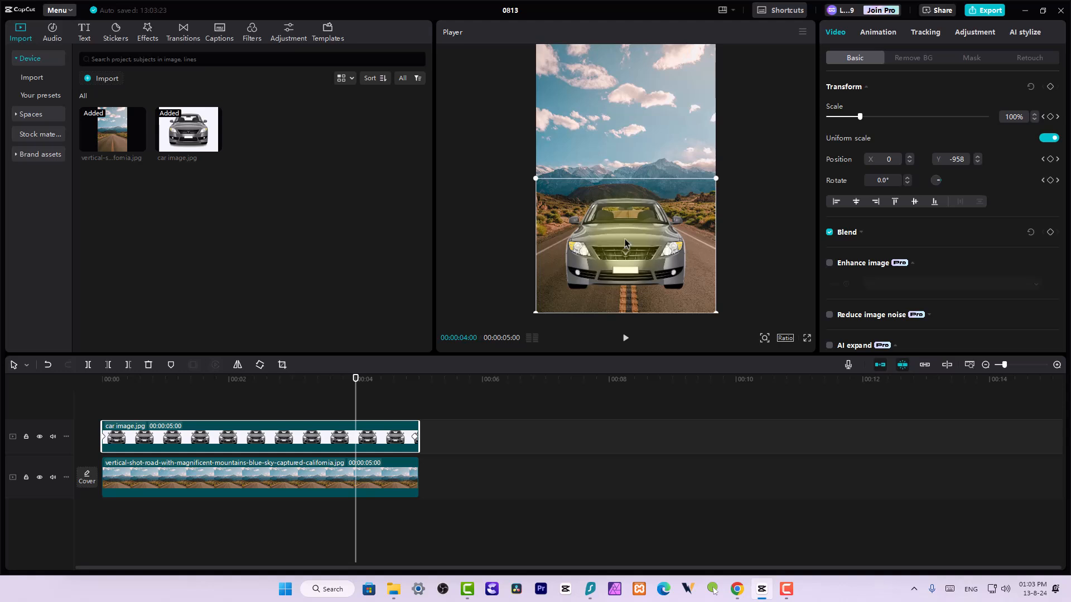
# Bend the car clip's Scale keyframe graph into an ease-in curve with the end keyframe's handle lowered, and look over the preset graphs
pyautogui.click(352, 437)
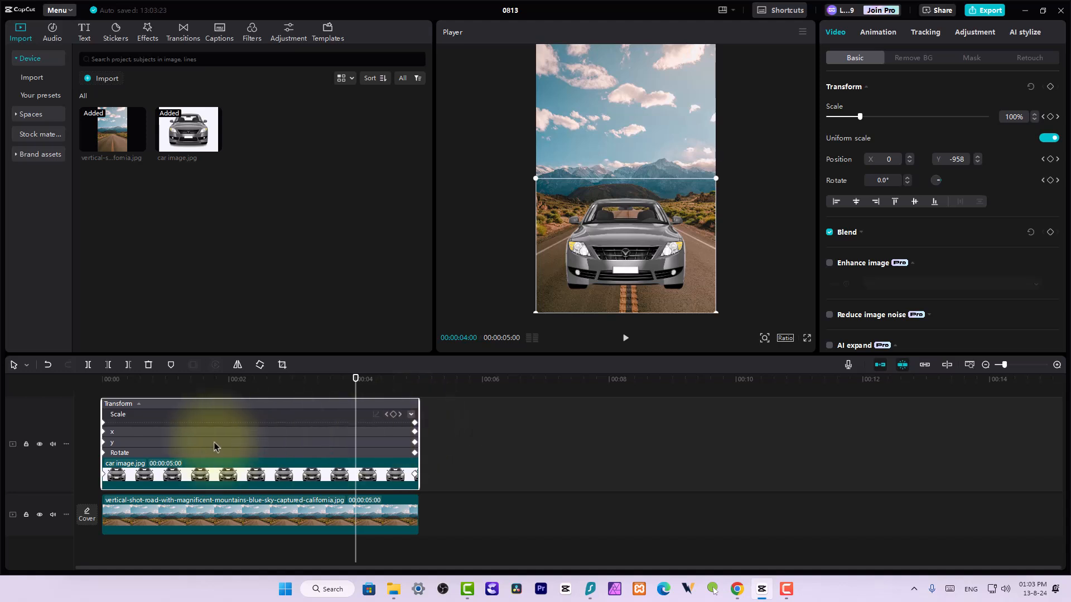
pyautogui.click(411, 415)
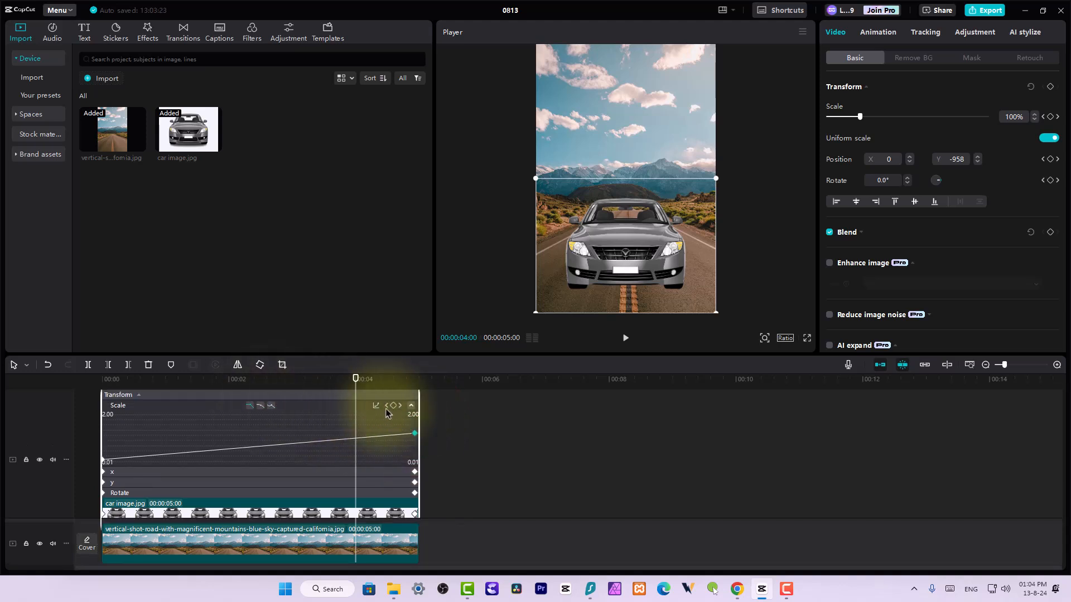
pyautogui.scroll(1, 354, 445)
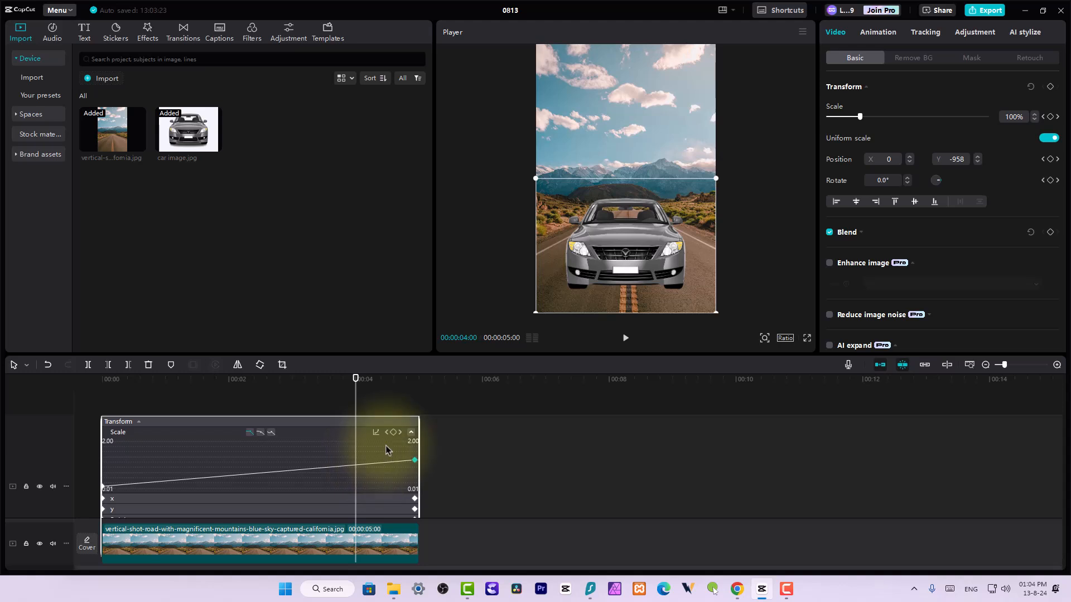
pyautogui.click(260, 434)
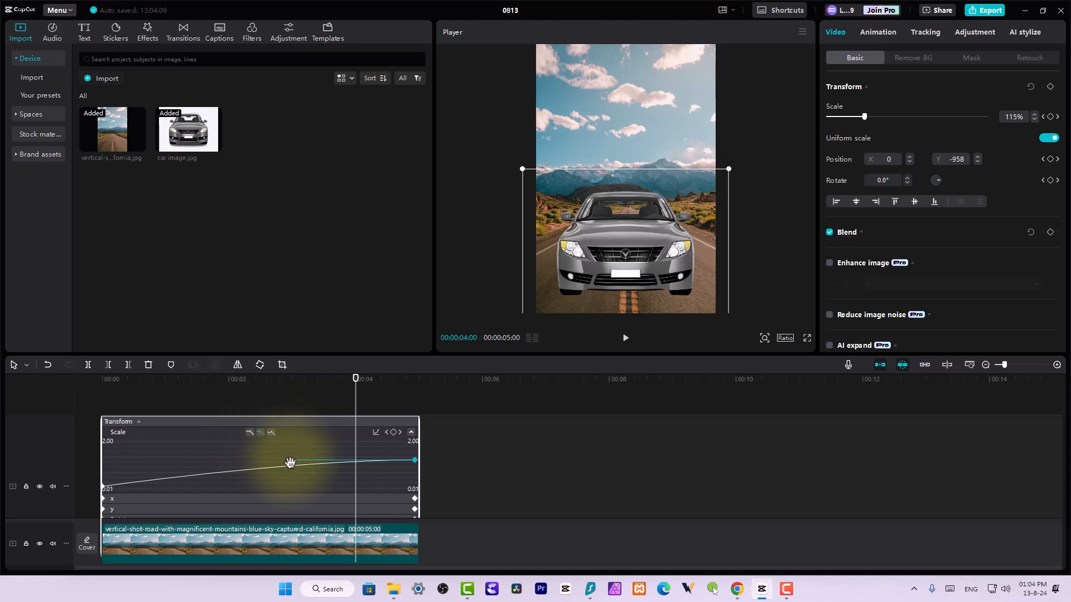
pyautogui.moveTo(289, 463); pyautogui.dragTo(296, 492)
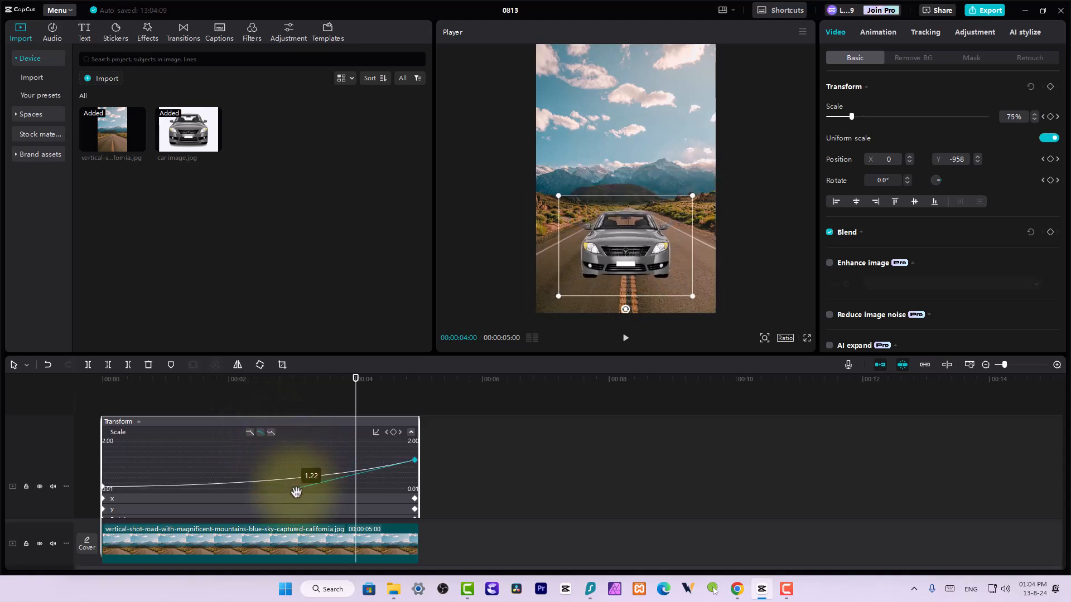
pyautogui.click(376, 434)
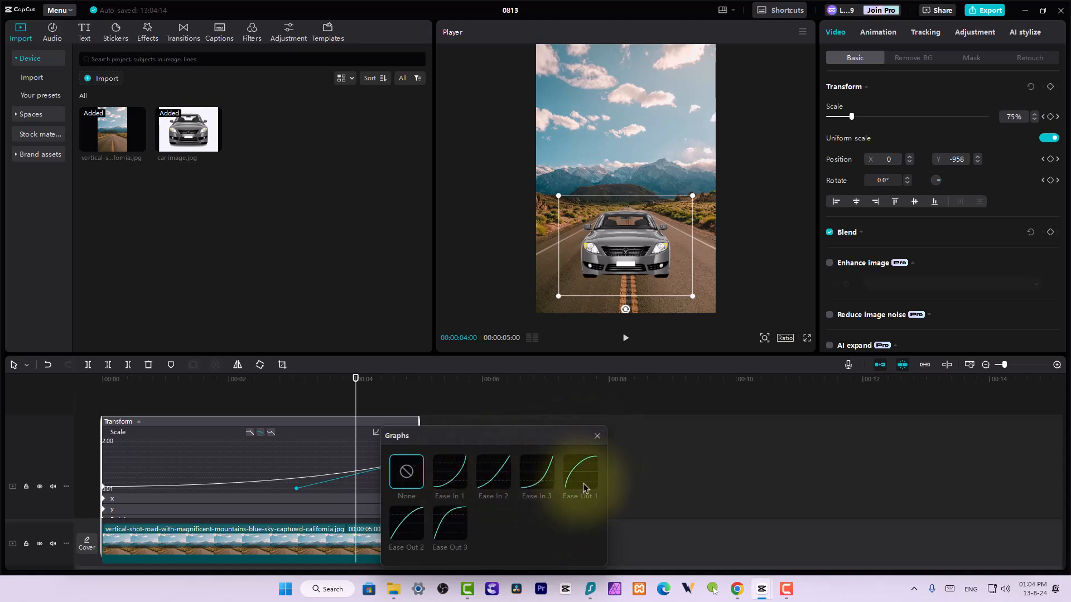
pyautogui.click(597, 435)
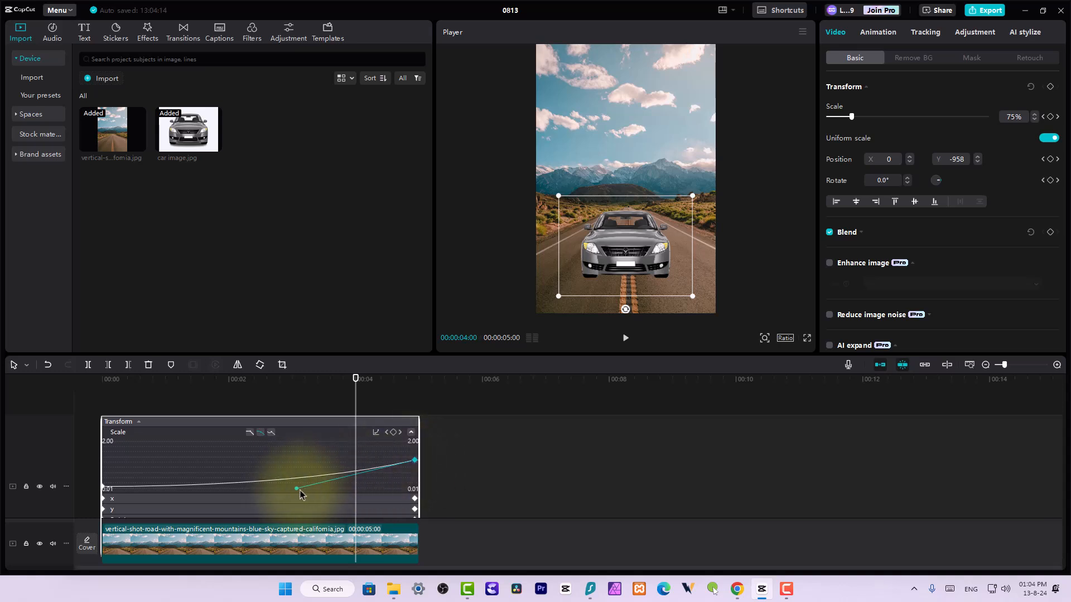
# Pull the Scale curve's handle closer to the end keyframe for a steeper late acceleration, and preview the car's motion
pyautogui.moveTo(296, 490)
pyautogui.mouseDown()
pyautogui.moveTo(305, 494)
pyautogui.moveTo(301, 476)
pyautogui.moveTo(302, 488)
pyautogui.mouseUp()
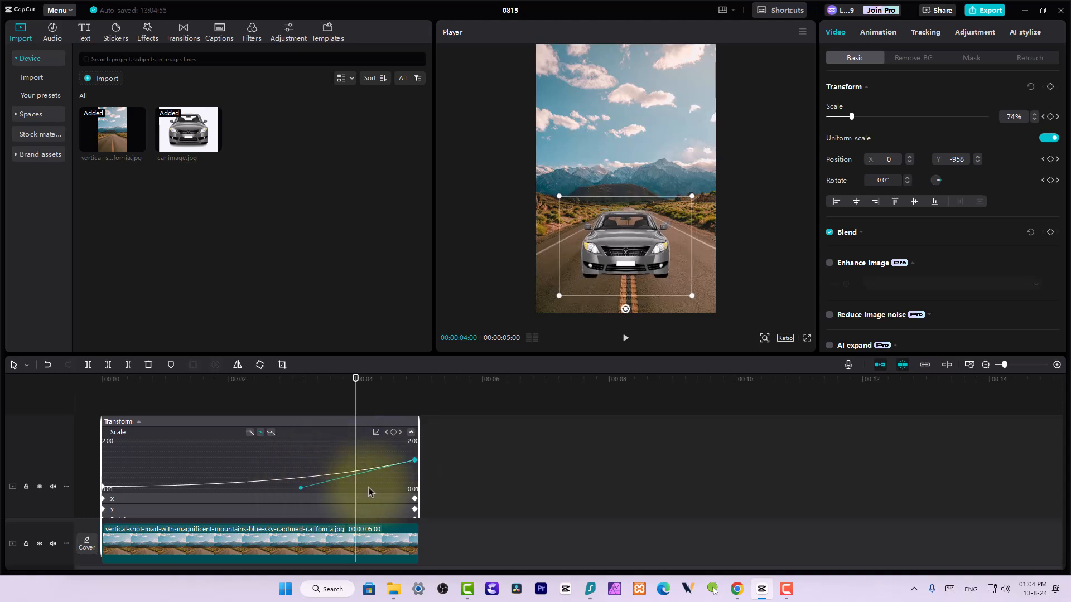
pyautogui.moveTo(344, 385); pyautogui.dragTo(142, 376)
pyautogui.press('space')
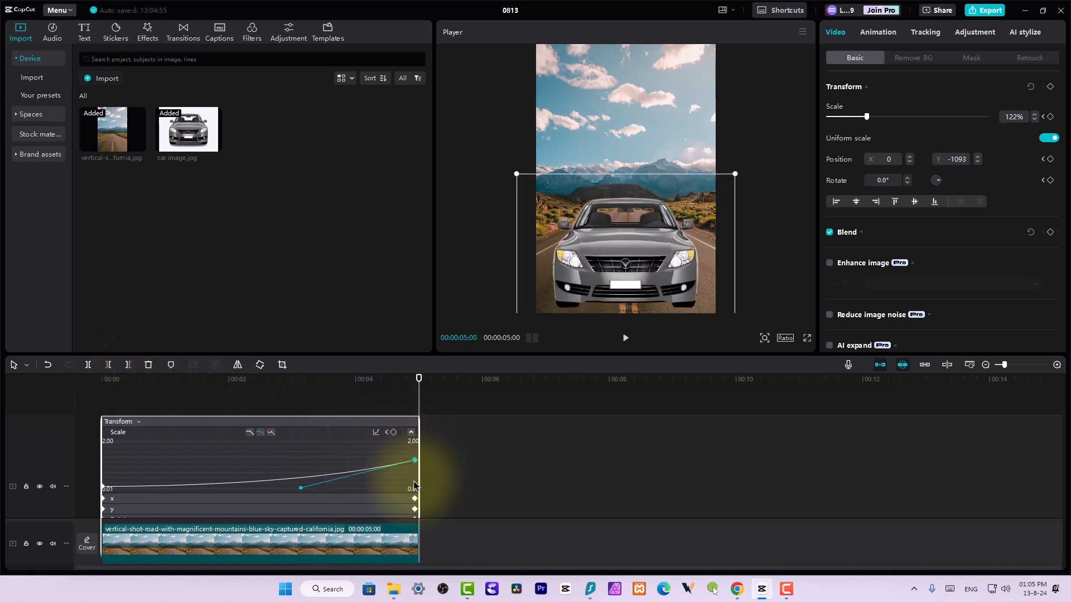
pyautogui.moveTo(346, 378); pyautogui.dragTo(223, 375)
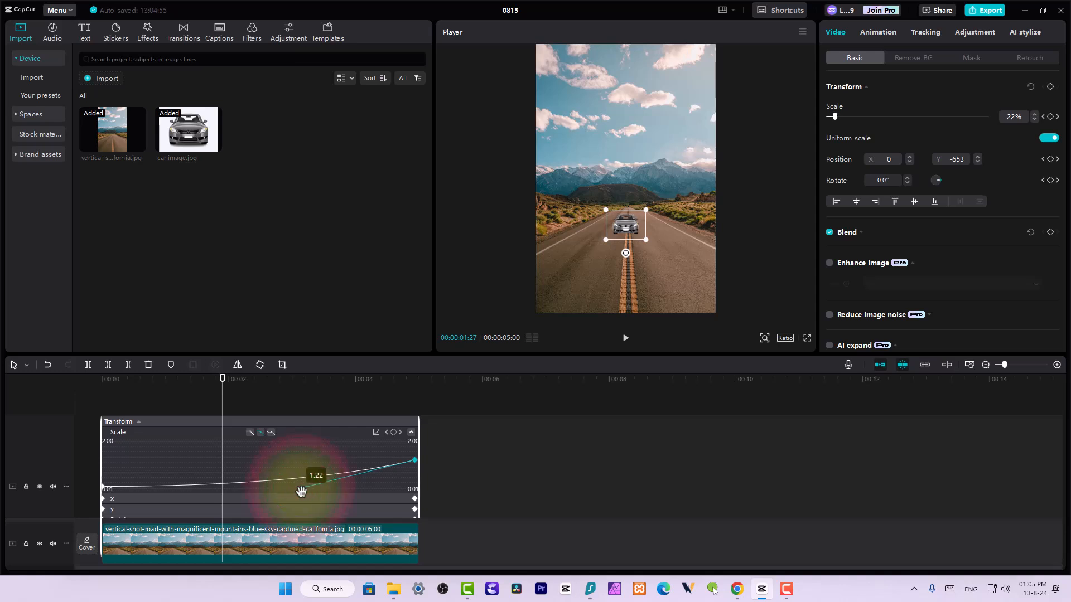
pyautogui.moveTo(303, 495); pyautogui.dragTo(366, 495)
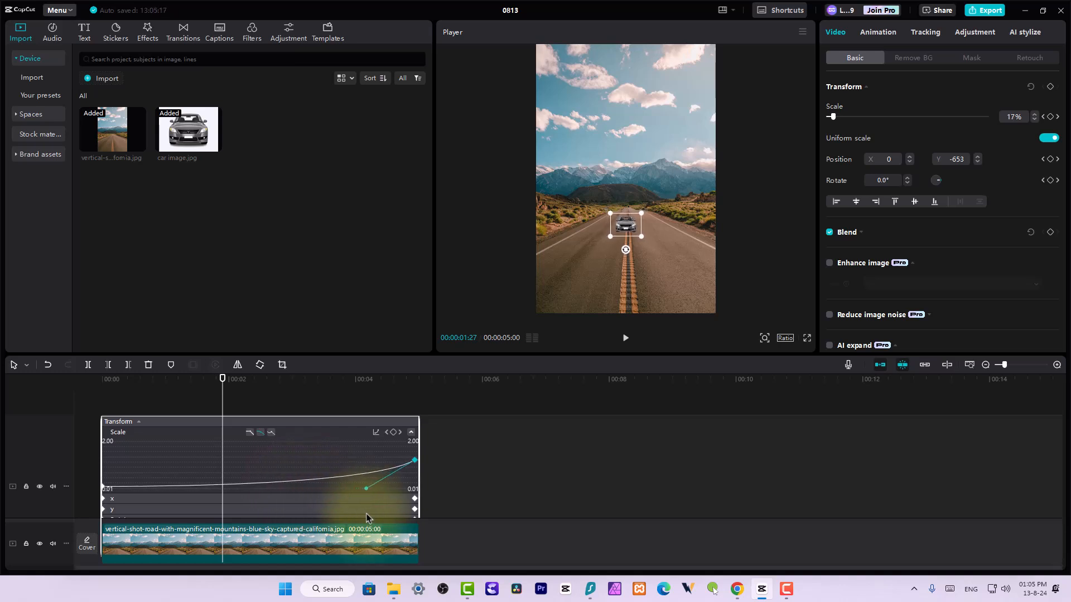
pyautogui.press('space')
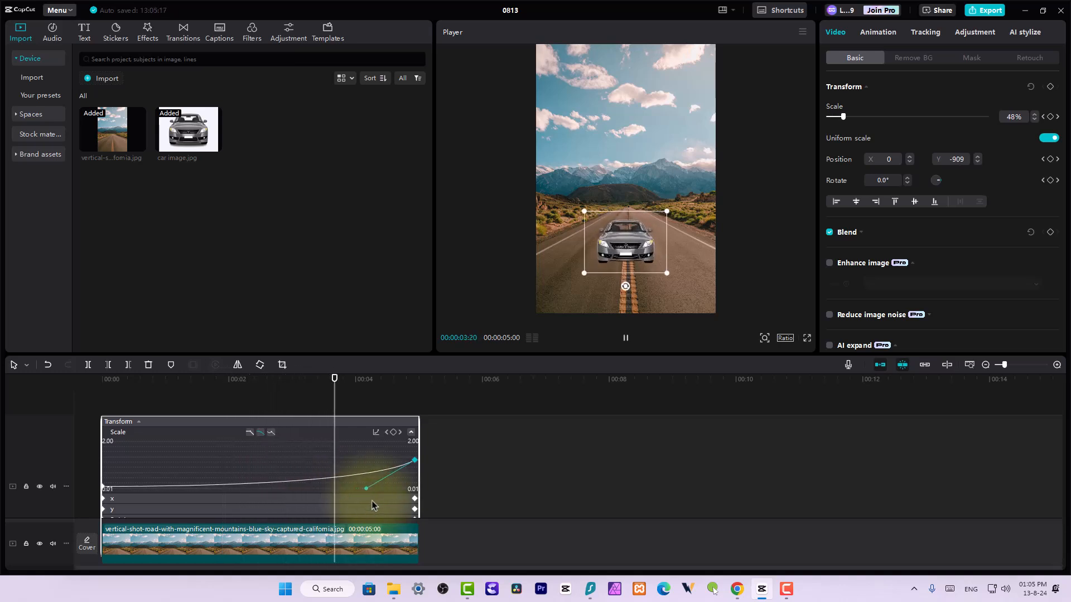
# Expand the x position graph of the car clip and apply the Ease In 3 preset to its end keyframe
pyautogui.click(414, 461)
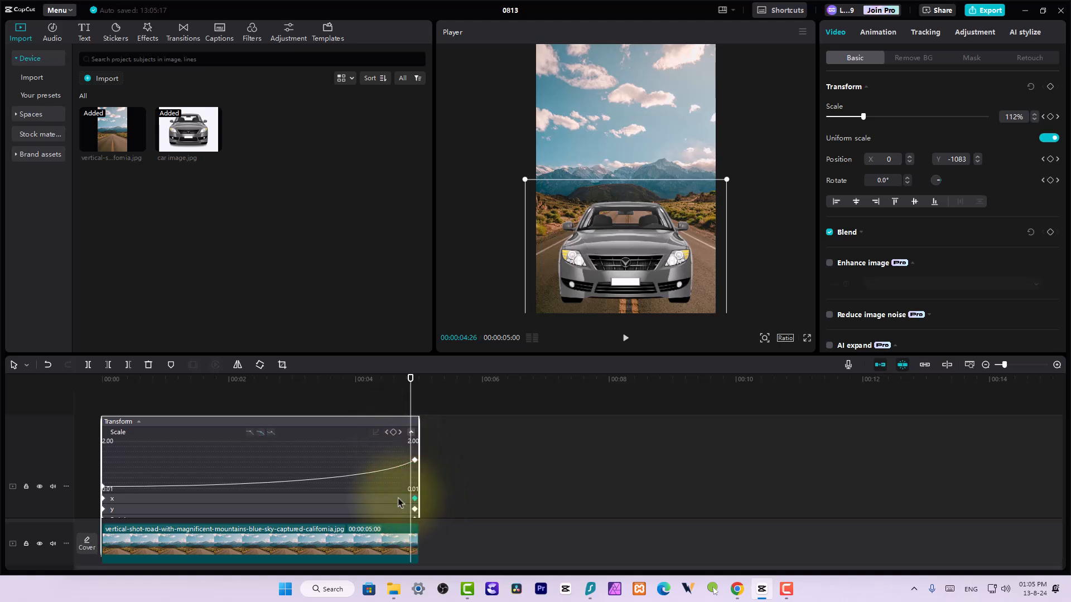
pyautogui.click(414, 499)
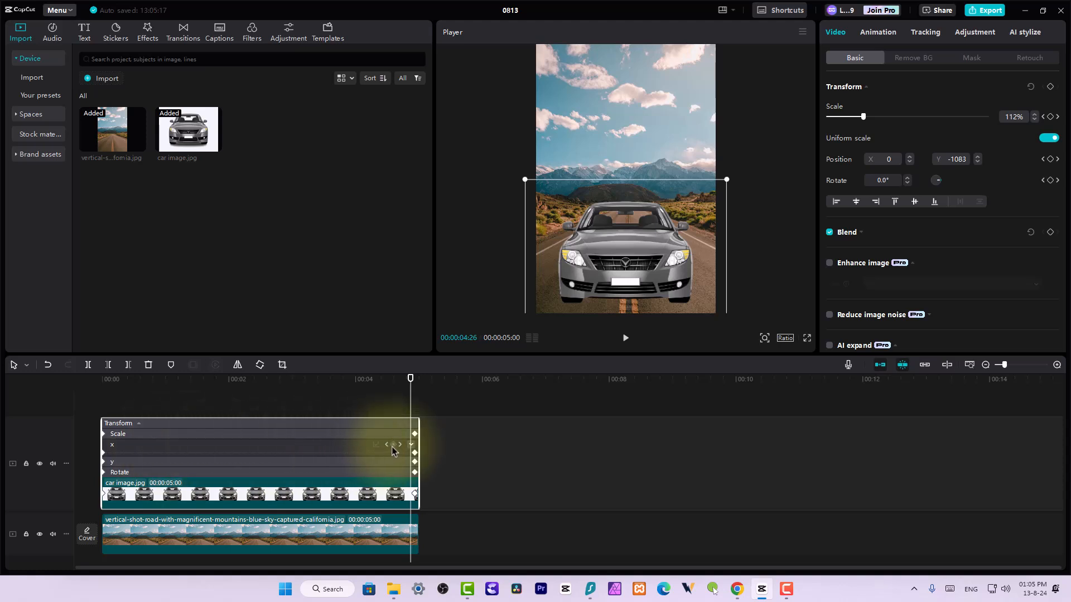
pyautogui.click(412, 445)
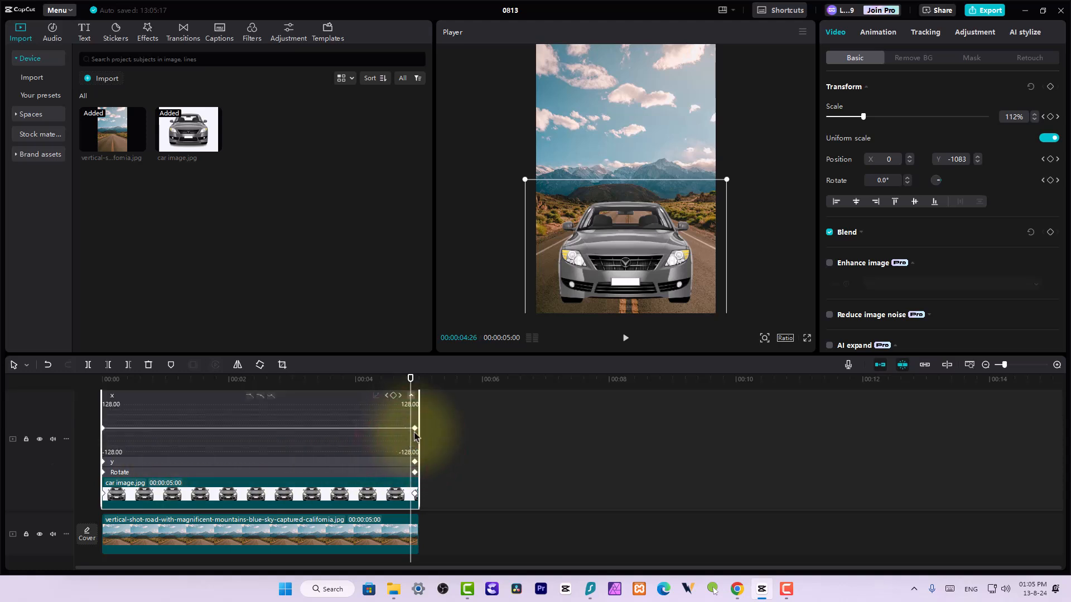
pyautogui.click(376, 408)
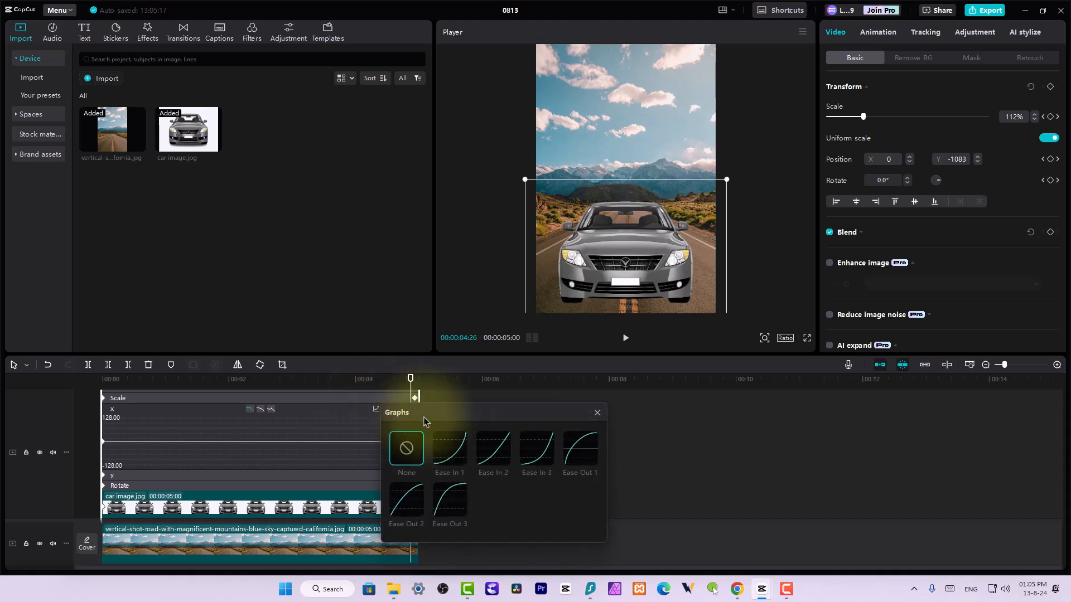
pyautogui.click(529, 444)
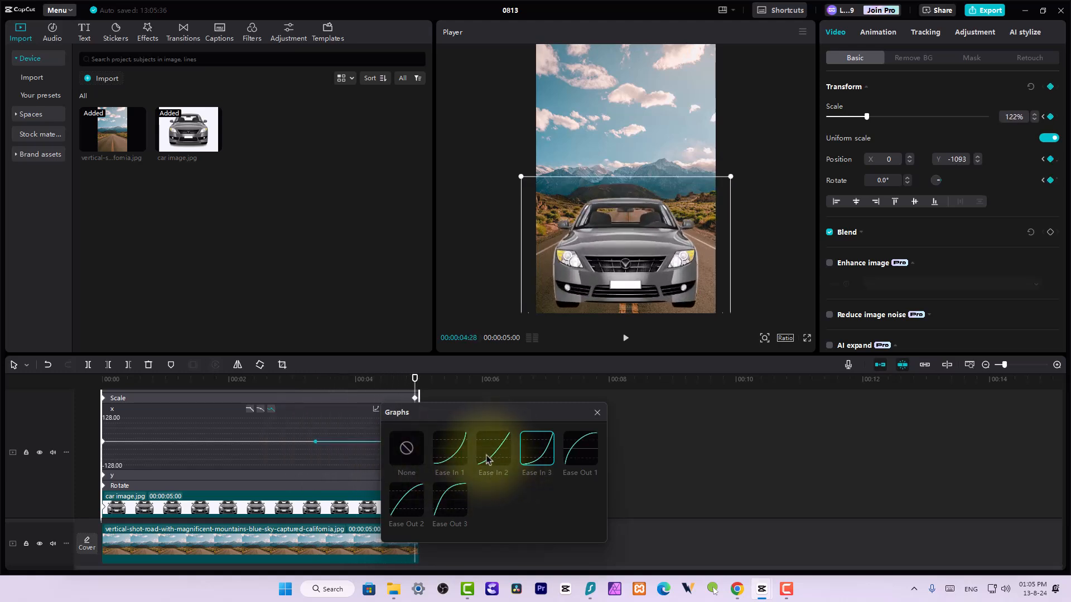
# Apply the Ease In 1 preset to the end keyframe of the car clip's x position graph and close the presets
pyautogui.click(448, 455)
pyautogui.click(315, 442)
pyautogui.click(596, 413)
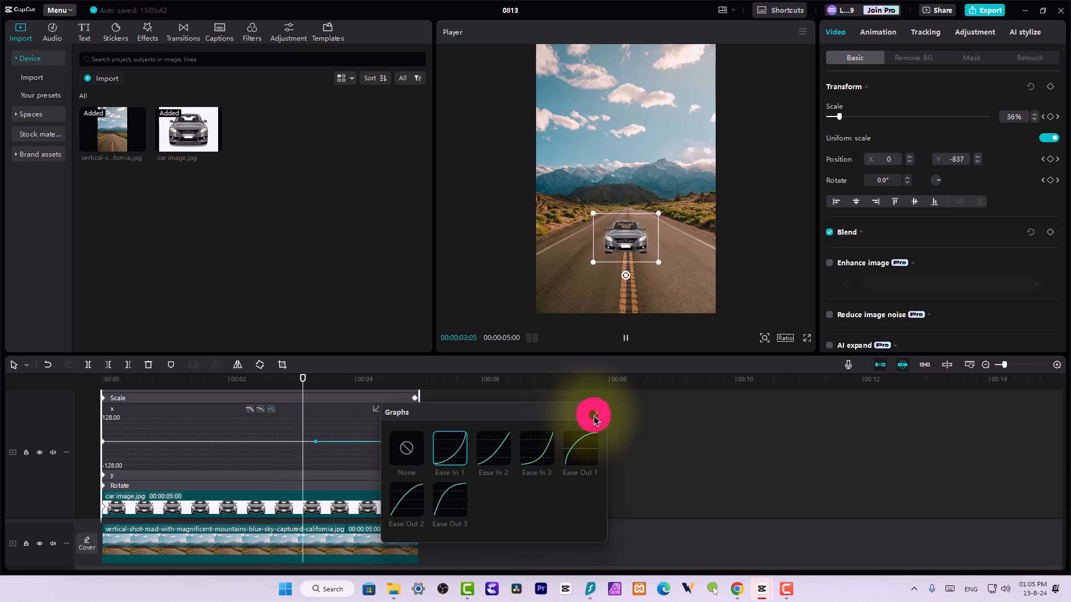
# Expand the car clip's y position graph, try the Ease In 3 and Ease Out 1 presets, and settle on Ease In 1
pyautogui.click(330, 476)
pyautogui.click(411, 458)
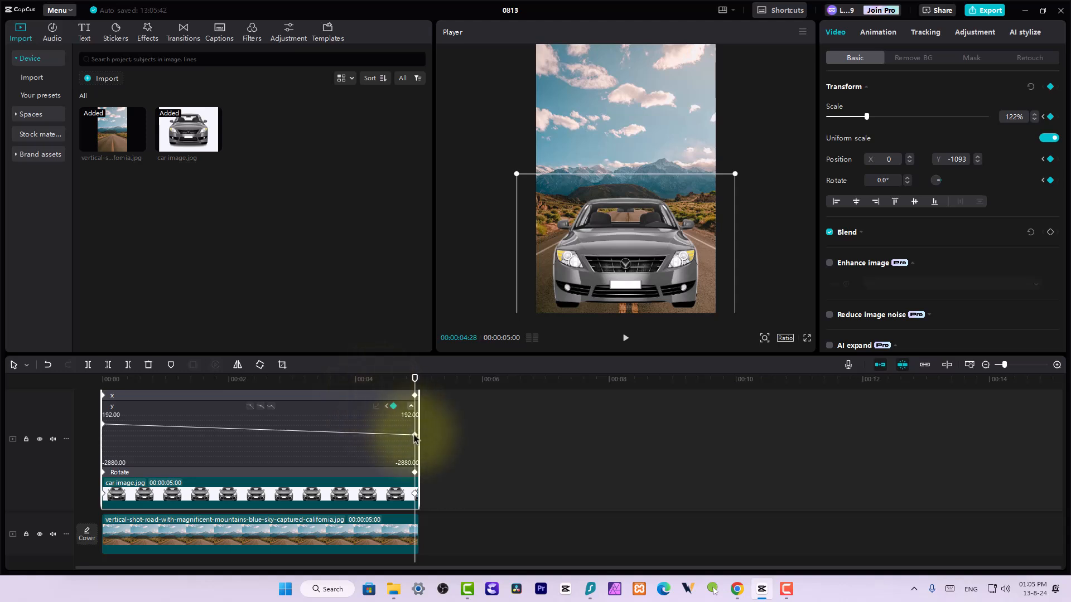
pyautogui.click(376, 406)
pyautogui.click(450, 445)
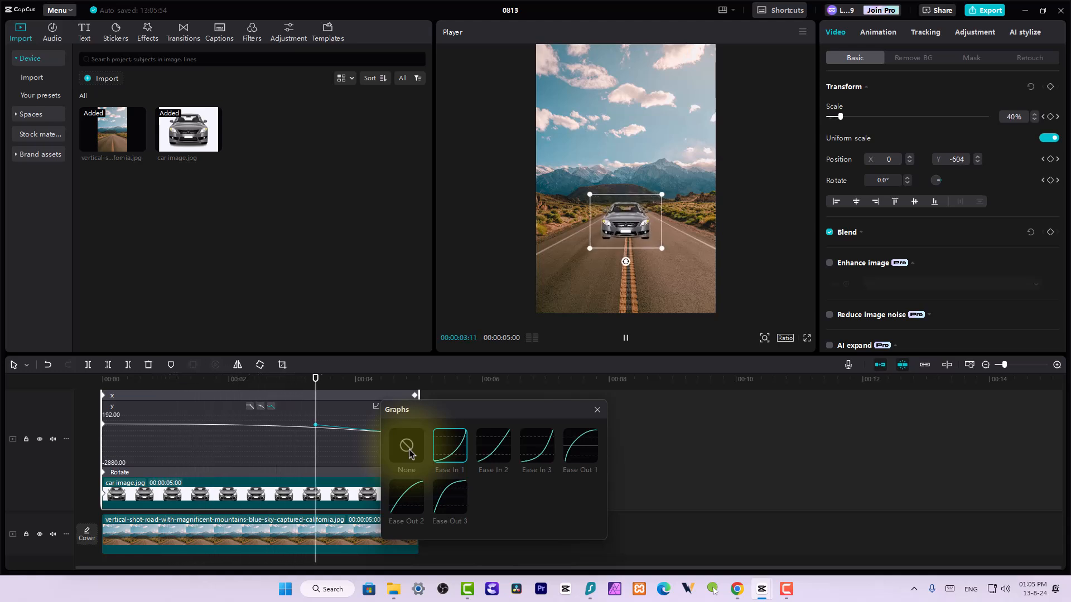
pyautogui.click(528, 456)
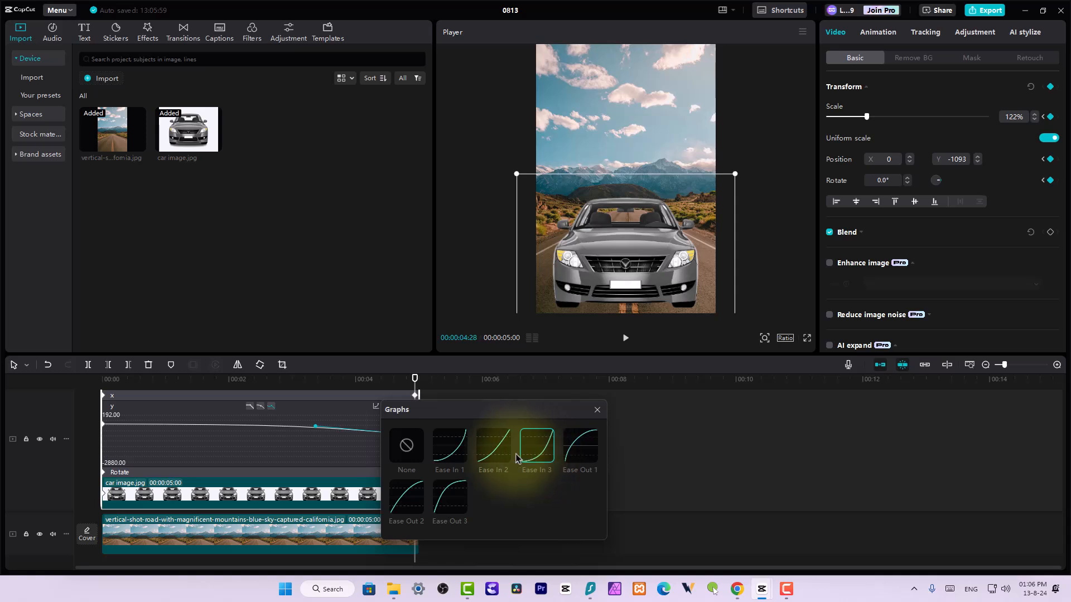
pyautogui.click(584, 458)
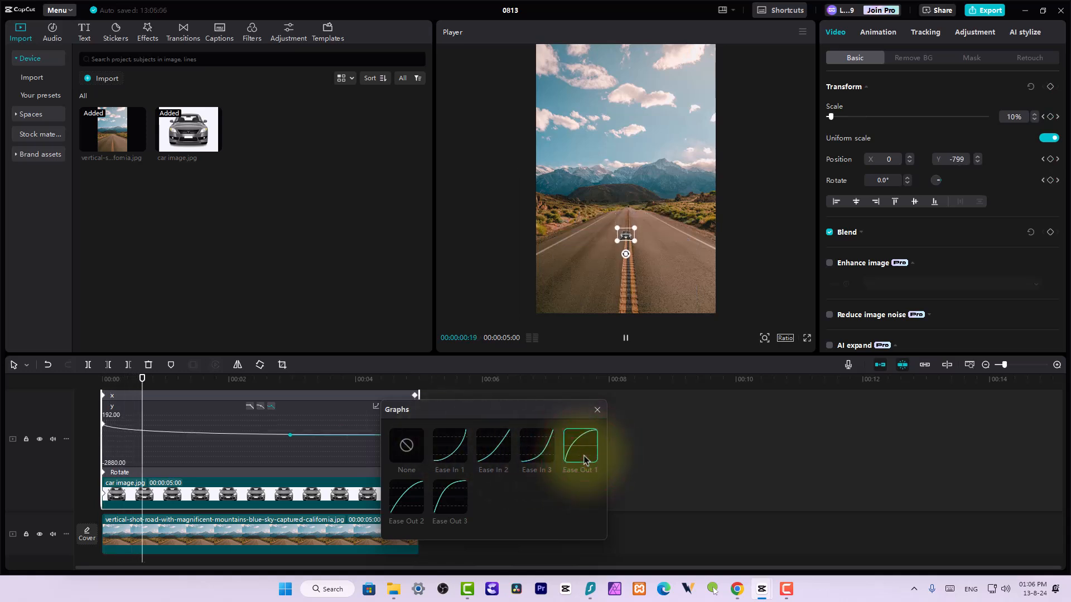
pyautogui.click(451, 444)
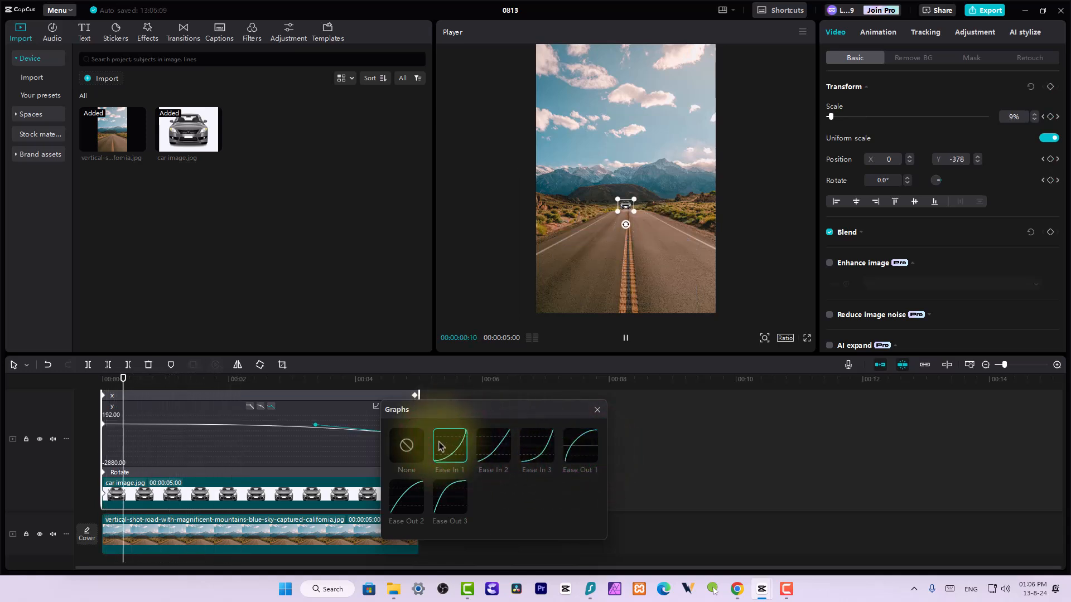
pyautogui.click(597, 411)
pyautogui.click(574, 401)
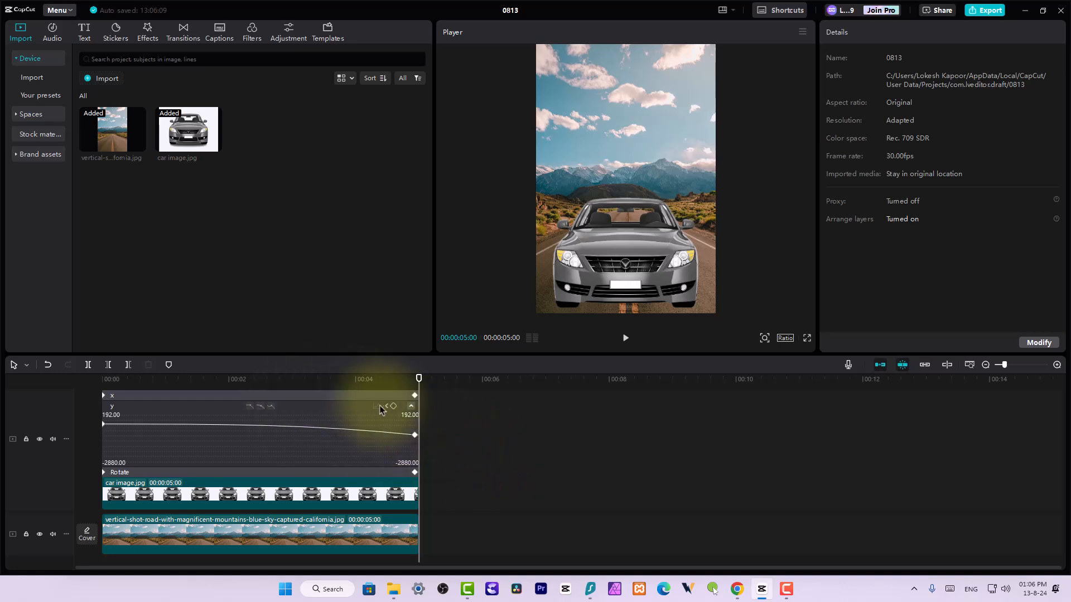
# Check the car's size and position in the frame at 00:00:04:10 and 00:00:04:18
pyautogui.scroll(2, 383, 410)
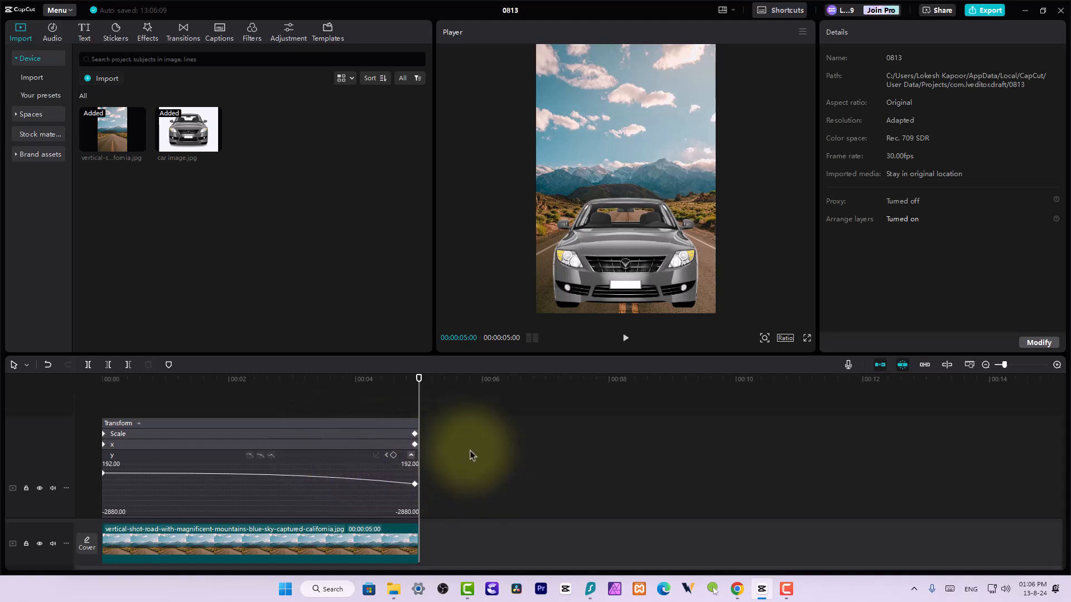
pyautogui.click(377, 387)
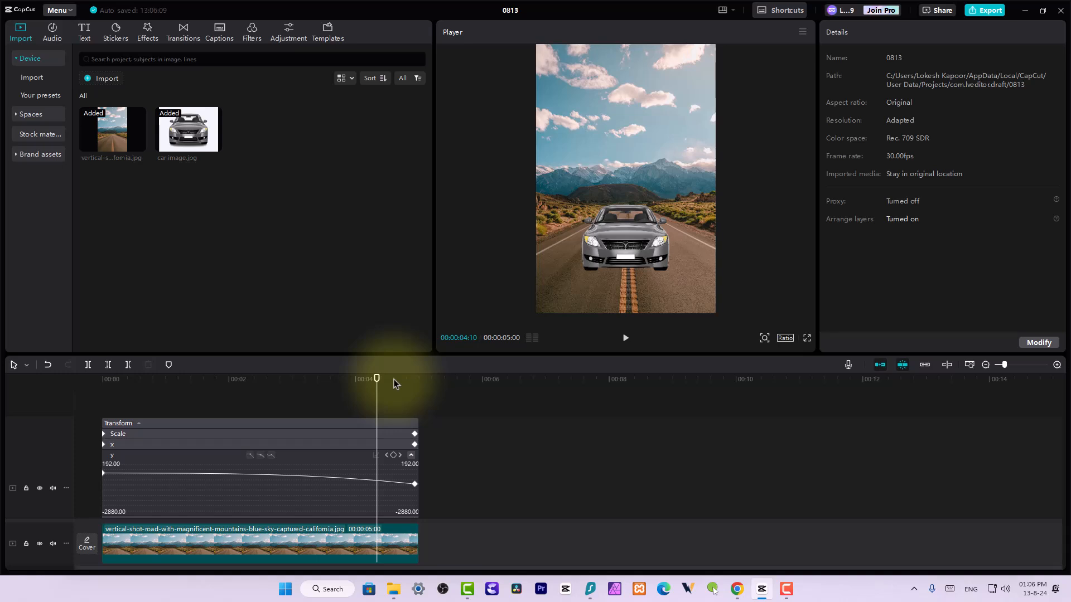
pyautogui.click(393, 383)
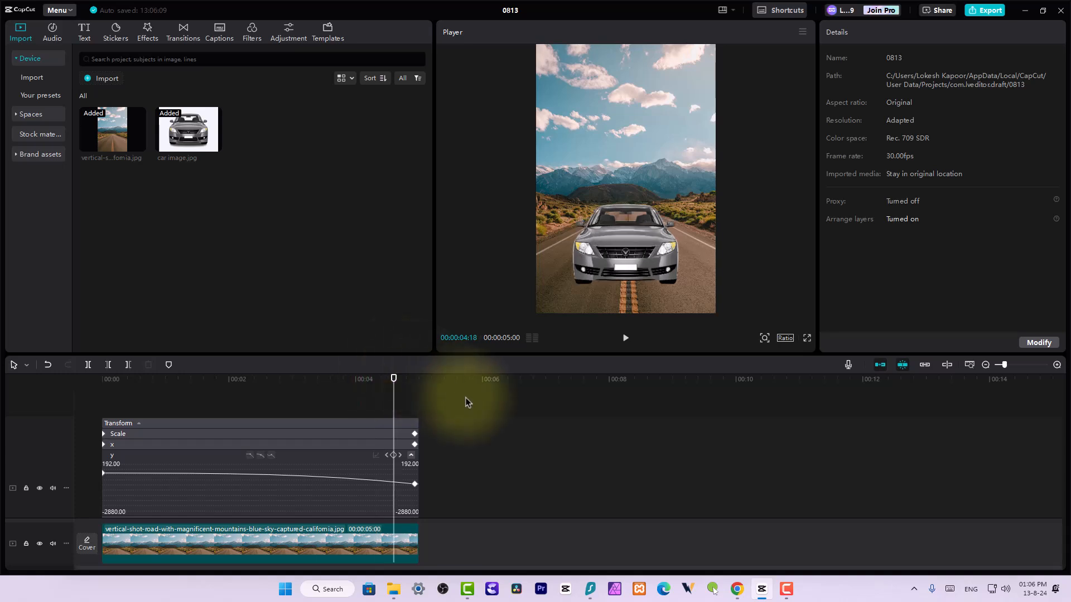
# Search the effects for "magnifier", preview Arrow Magnifier, and add it at the start of the timeline
pyautogui.click(156, 34)
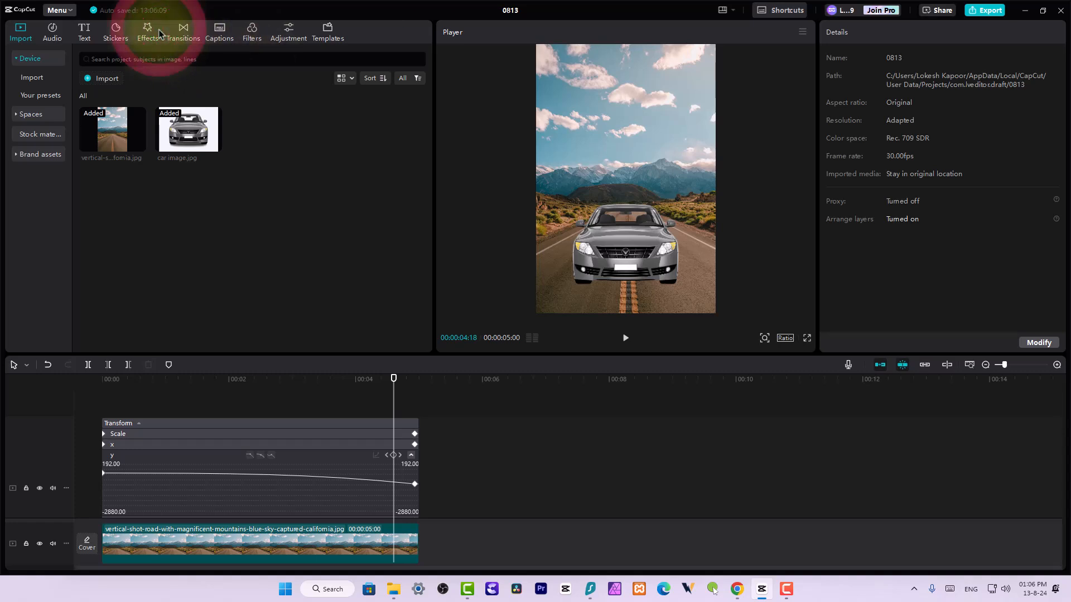
pyautogui.click(148, 56)
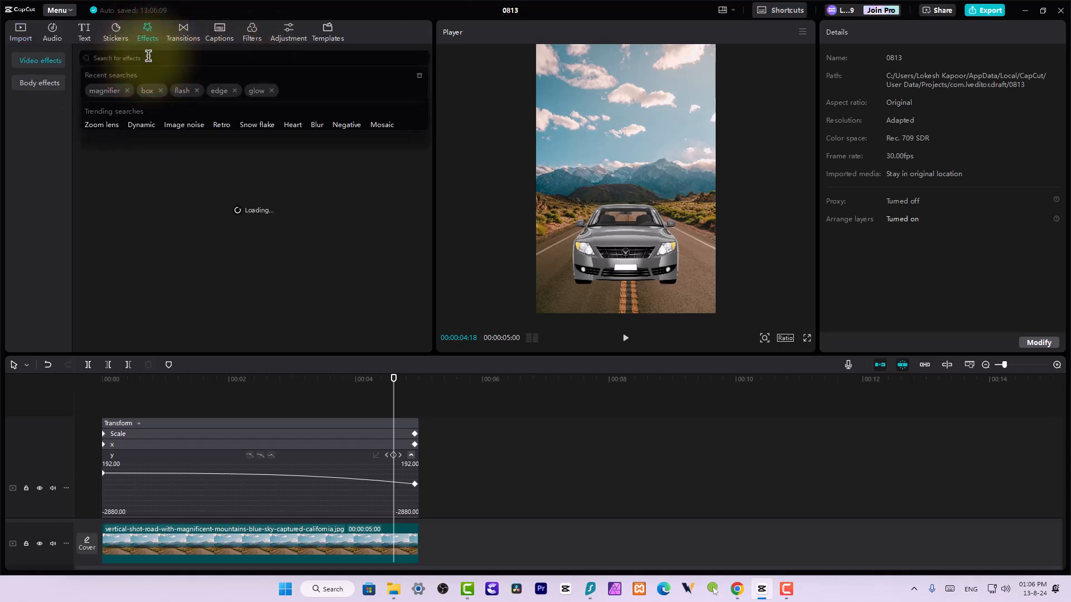
pyautogui.click(98, 90)
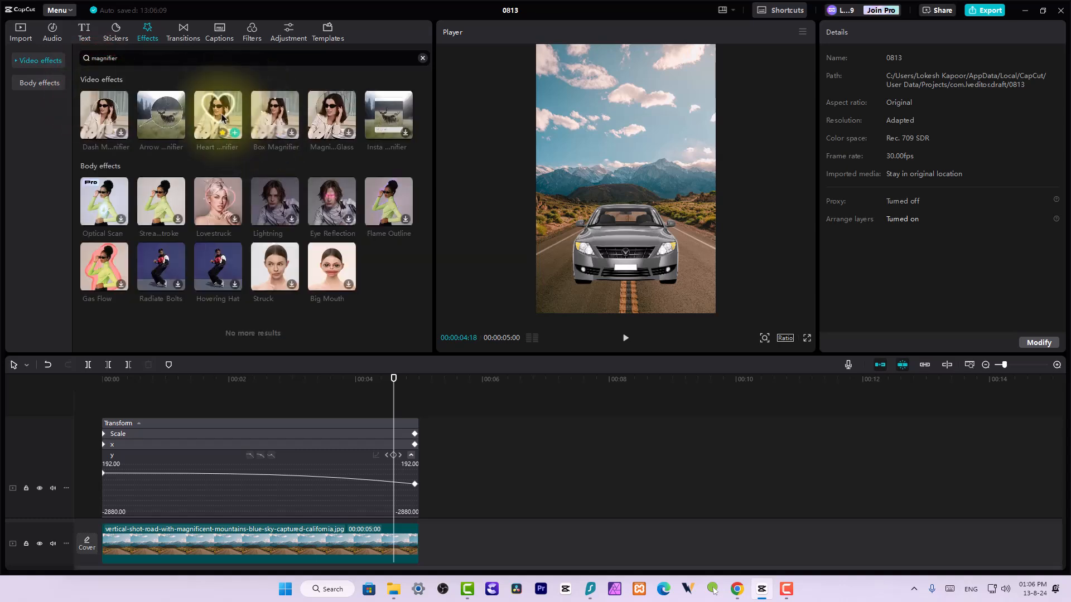
pyautogui.click(161, 117)
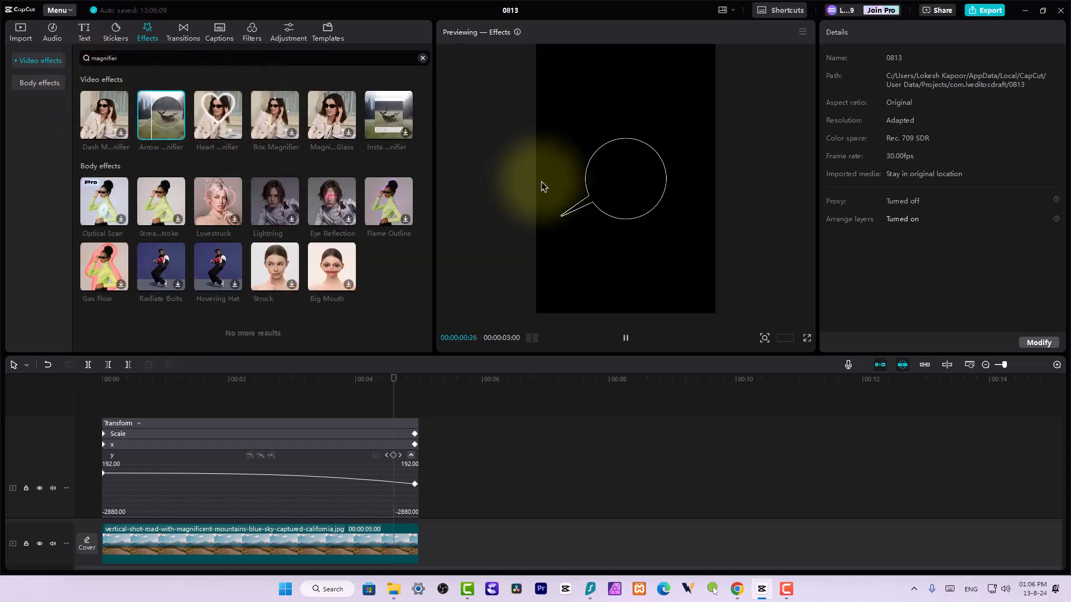
pyautogui.click(97, 376)
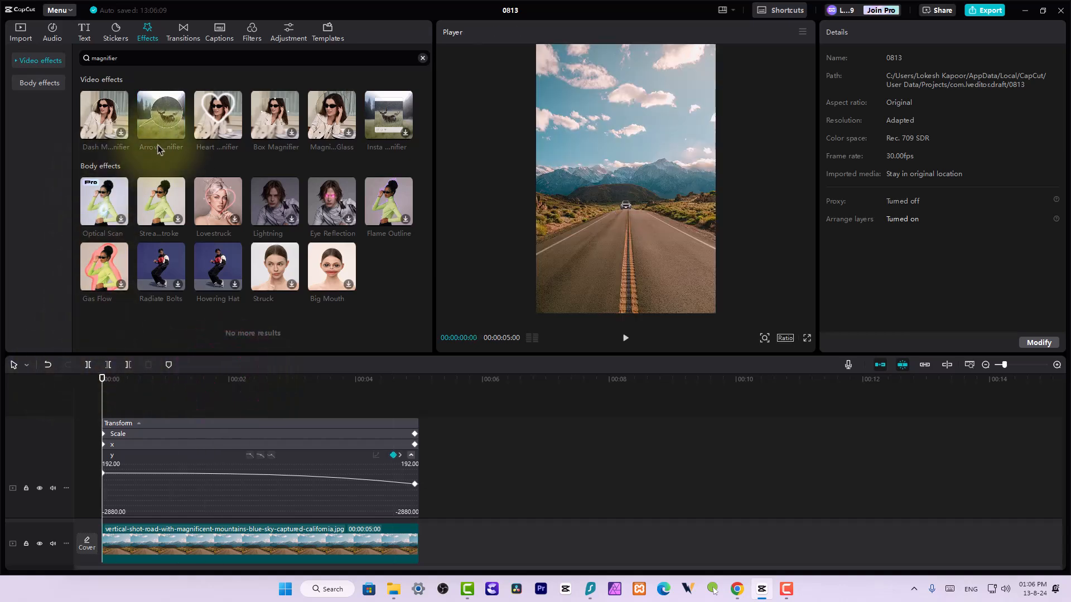
pyautogui.click(177, 133)
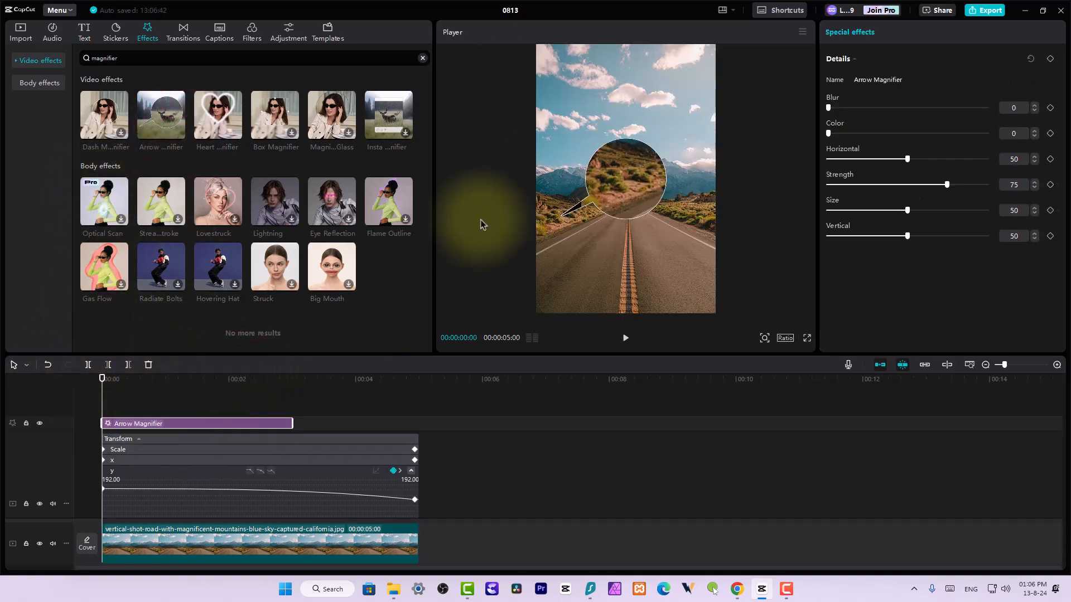
# Set the Arrow Magnifier effect's Horizontal to 48 and Vertical to 82, and add a Vertical keyframe at 00:00:00:00
pyautogui.click(611, 166)
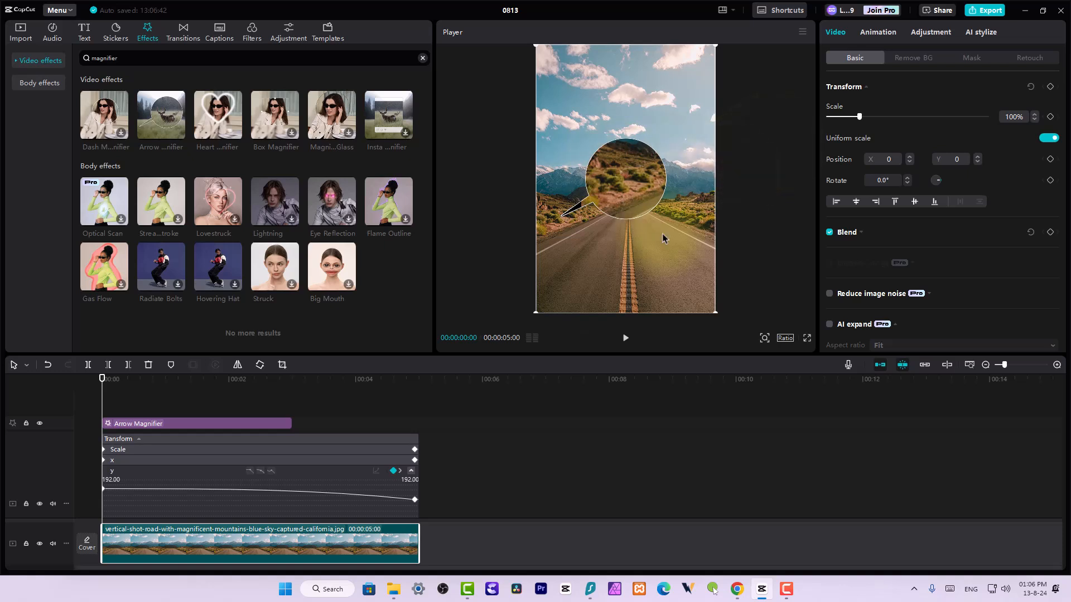
pyautogui.click(262, 424)
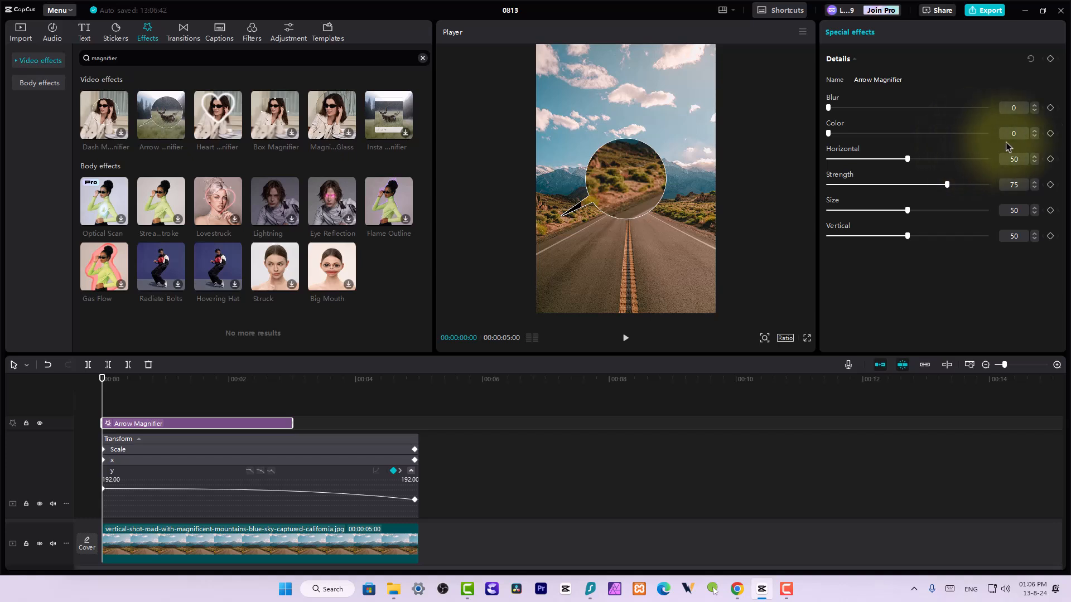
pyautogui.moveTo(907, 159)
pyautogui.mouseDown()
pyautogui.moveTo(856, 164)
pyautogui.moveTo(904, 160)
pyautogui.mouseUp()
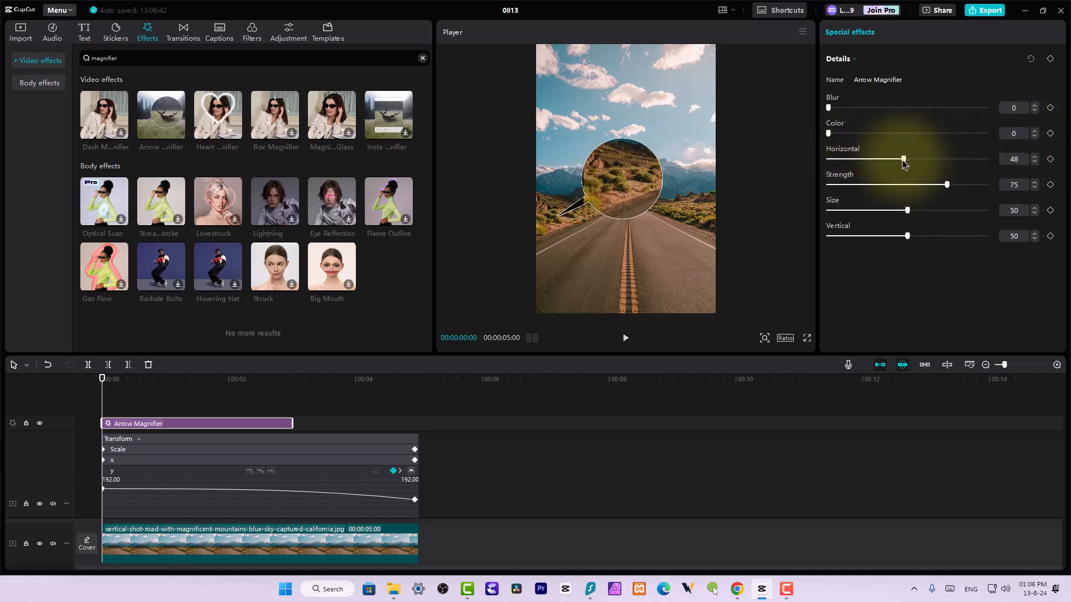
pyautogui.moveTo(908, 236); pyautogui.dragTo(958, 258)
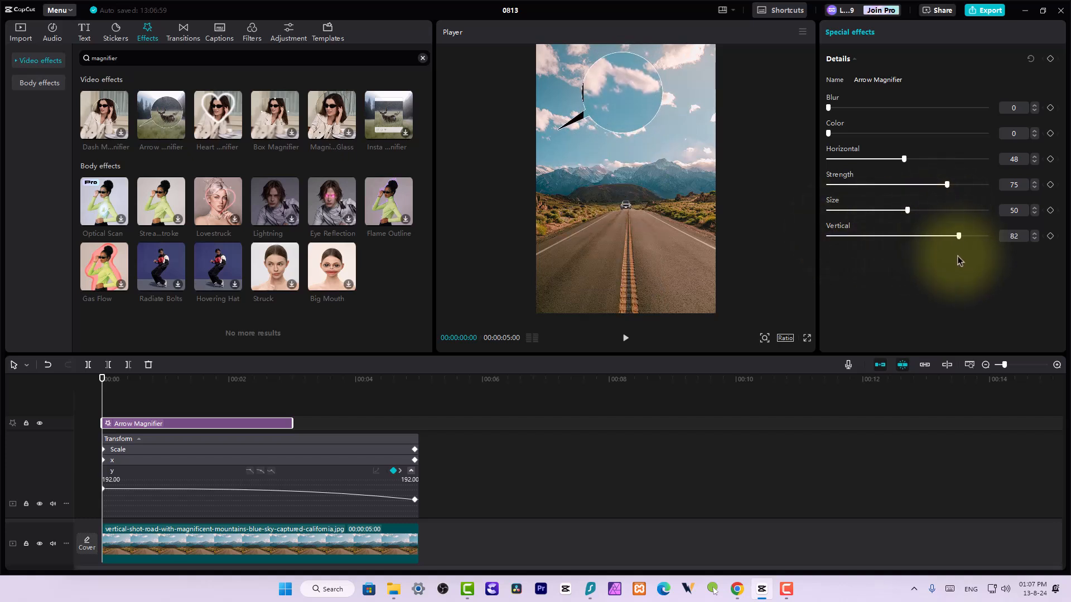
pyautogui.click(1048, 239)
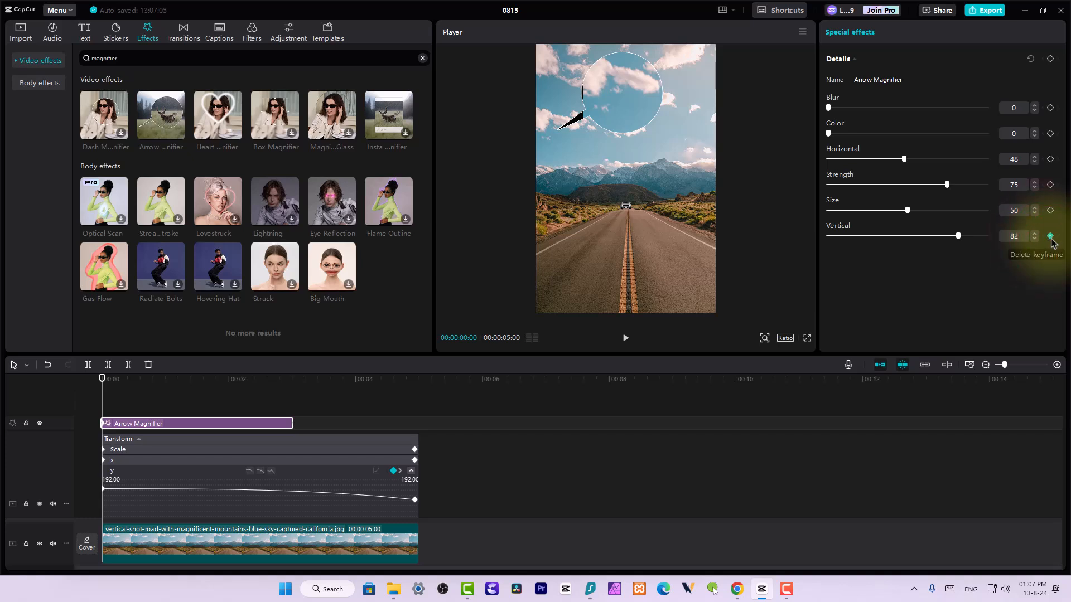
# Lower the Arrow Magnifier's Vertical value at 00:00:02:01 so the lens moves down onto the road, and play the animation from the start
pyautogui.click(229, 380)
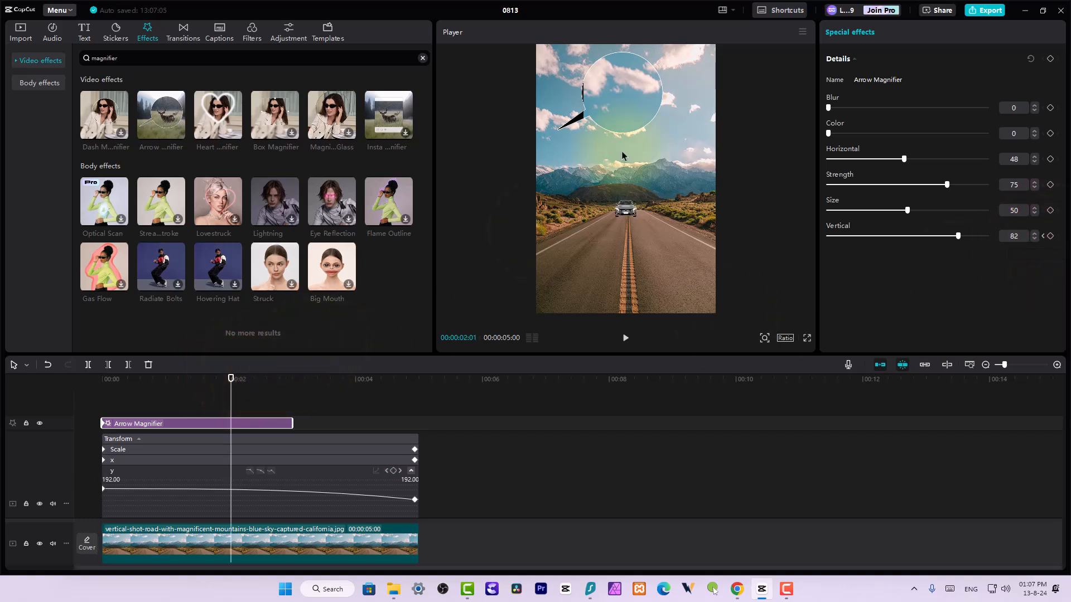
pyautogui.moveTo(959, 237); pyautogui.dragTo(855, 235)
pyautogui.moveTo(231, 379); pyautogui.dragTo(103, 382)
pyautogui.press('space')
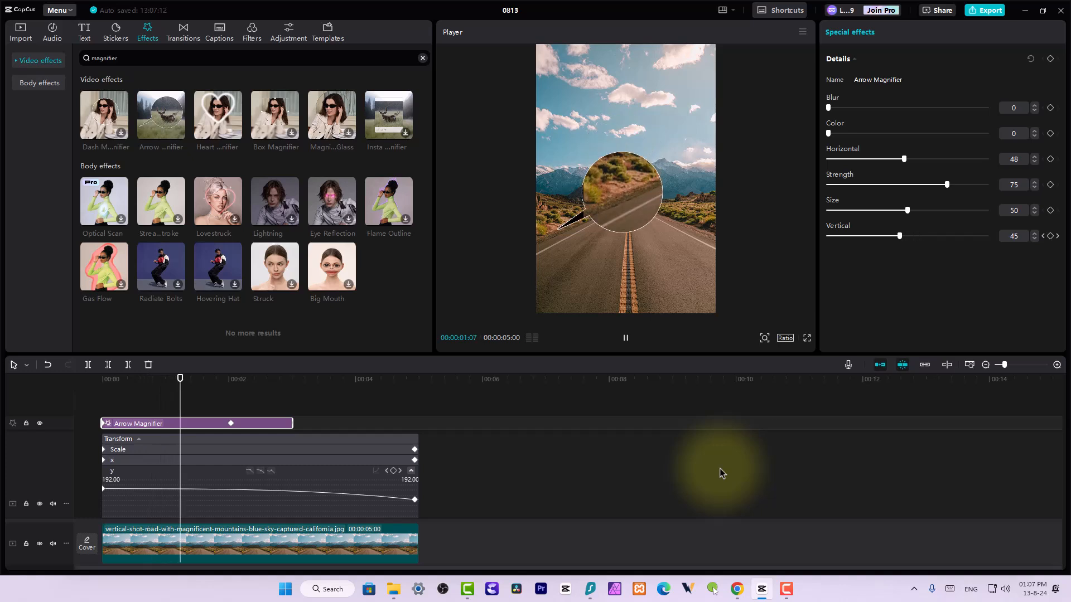
pyautogui.press('space')
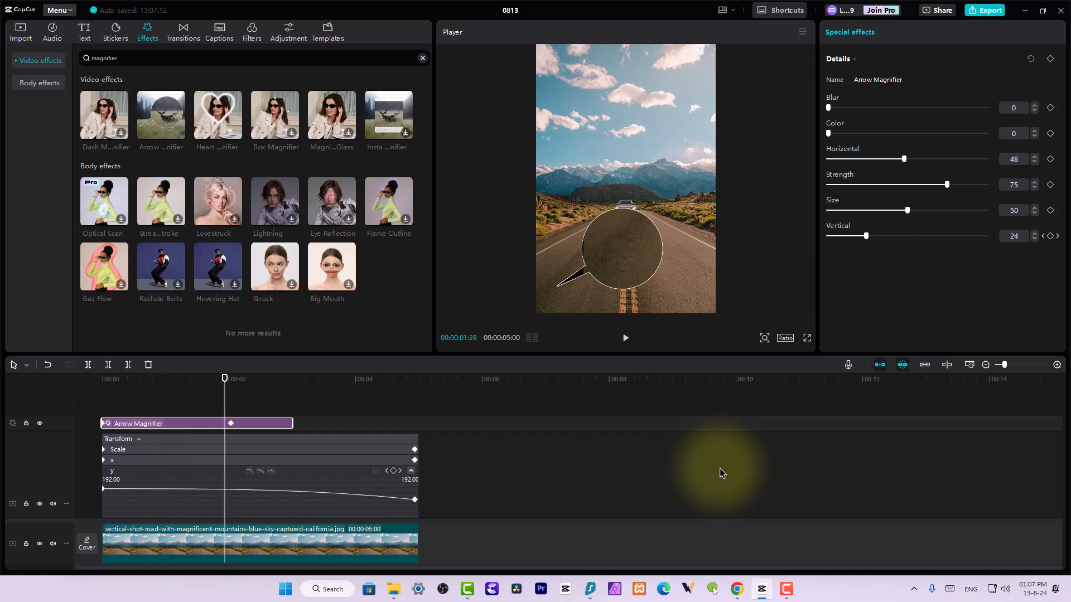